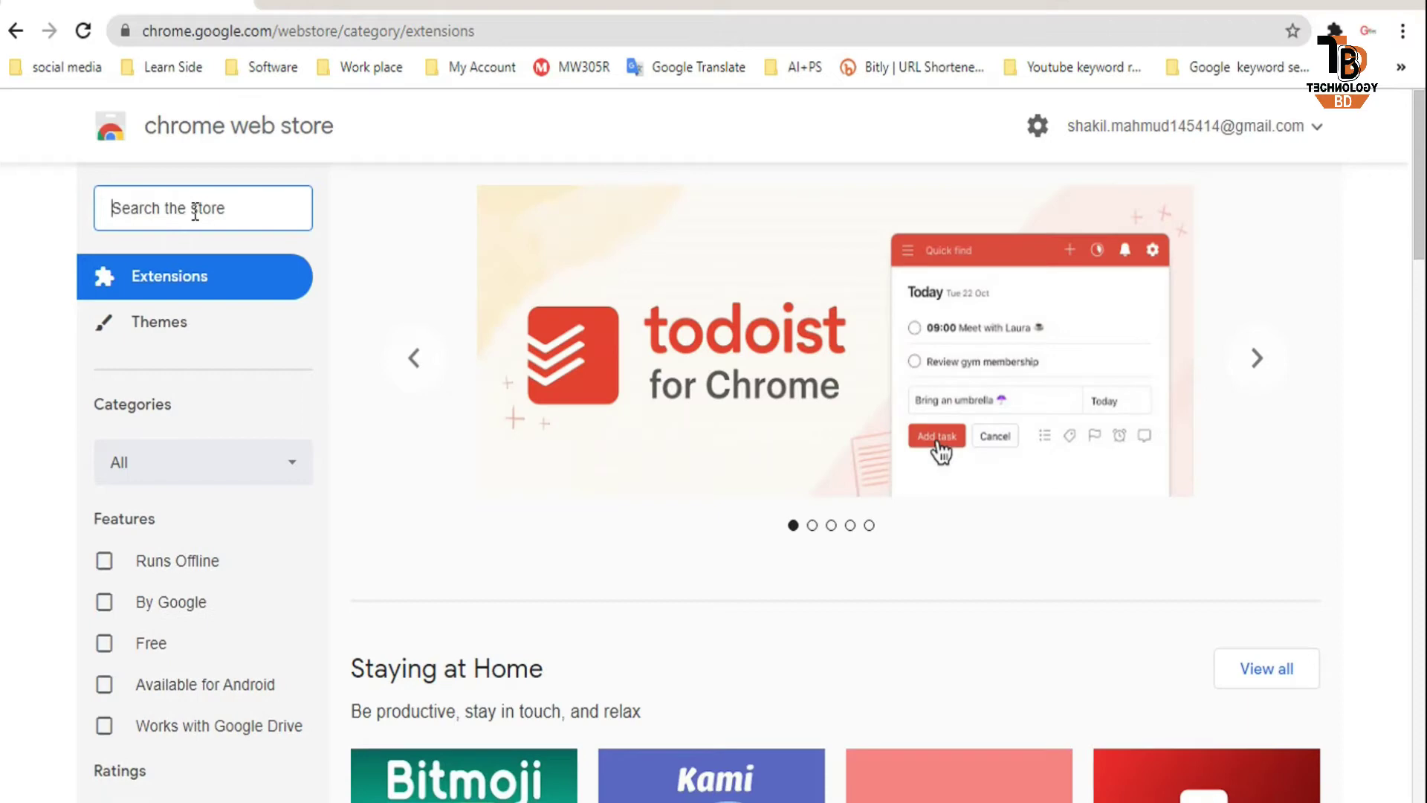
Search the store for tubebuddy and add the TubeBuddy extension to Chrome
text(tub)
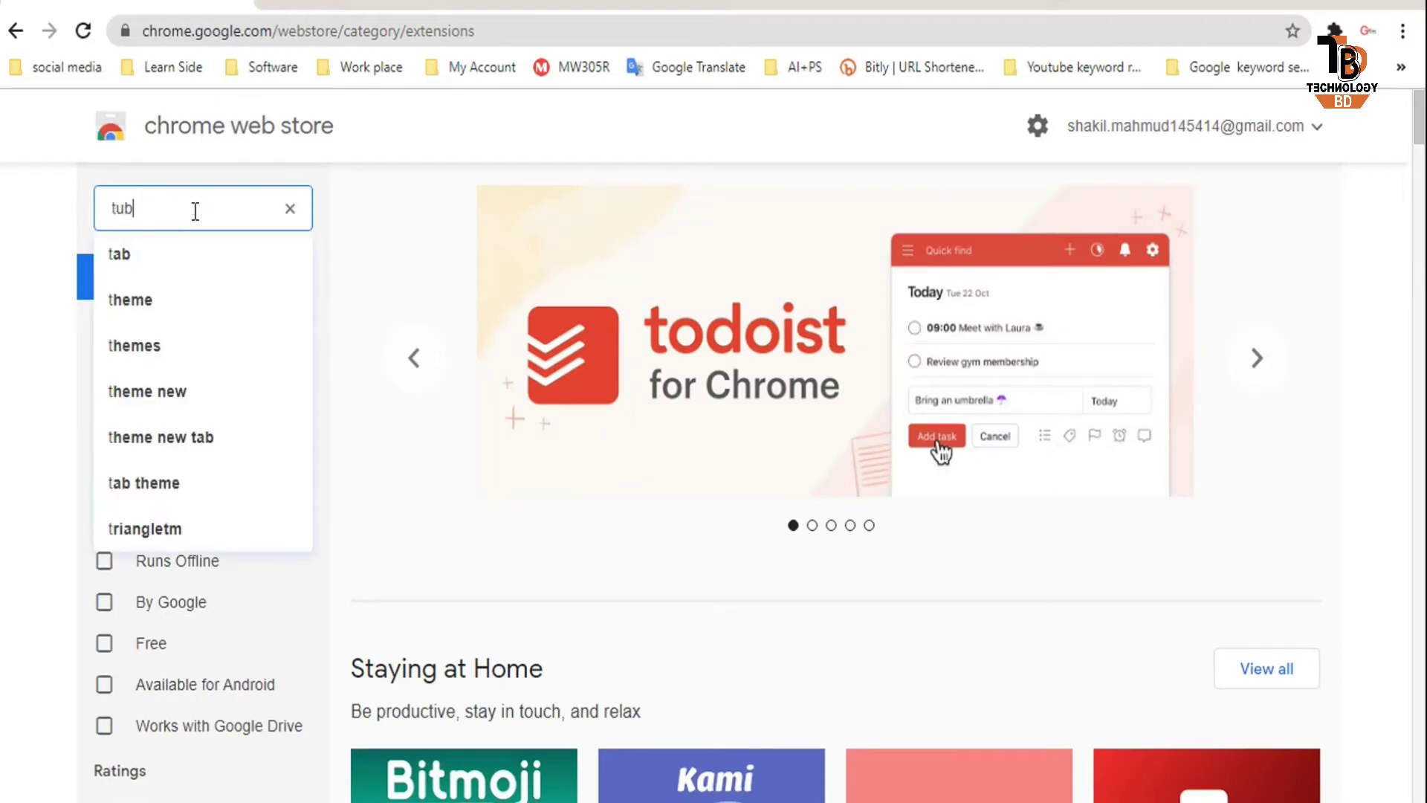
text(ebuddy)
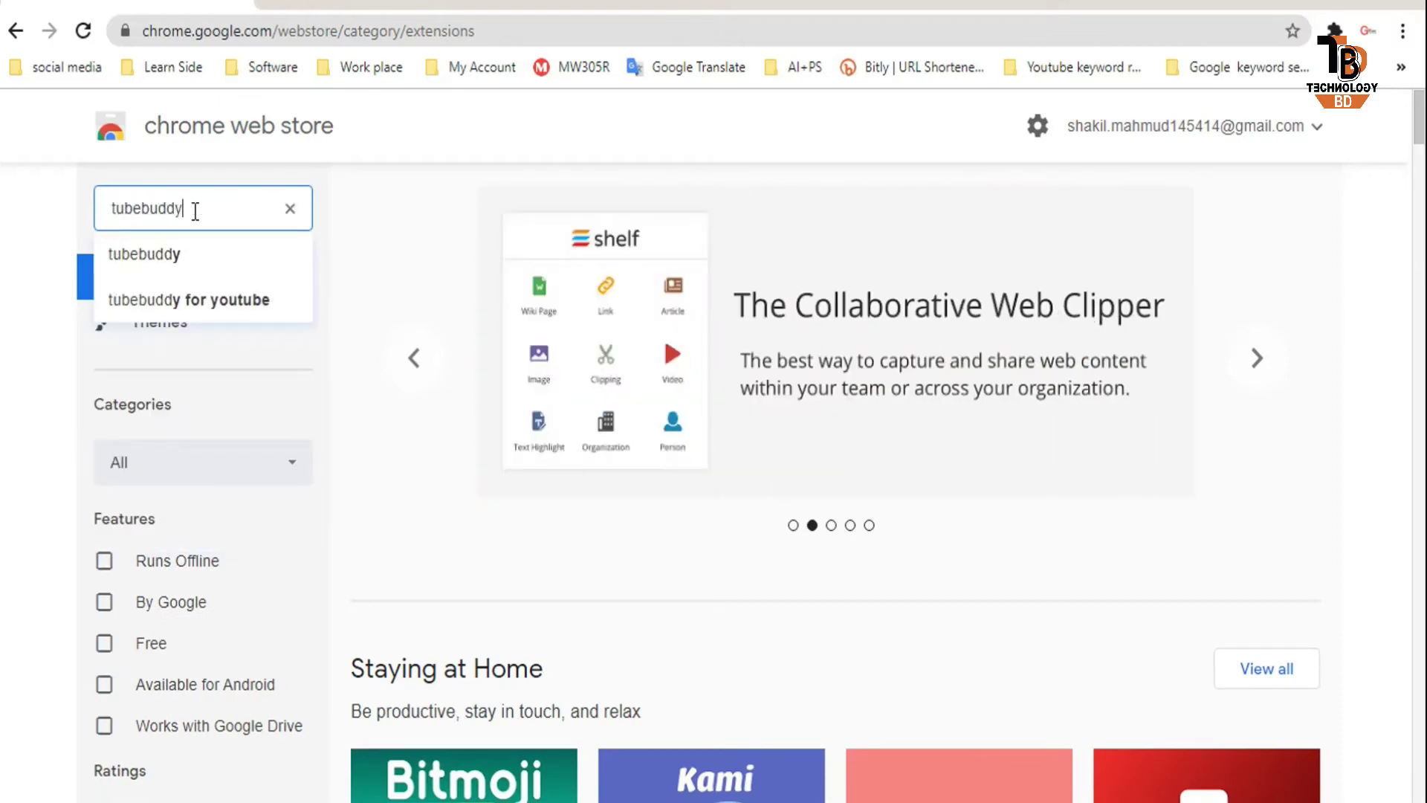
key(Down)
key(Return)
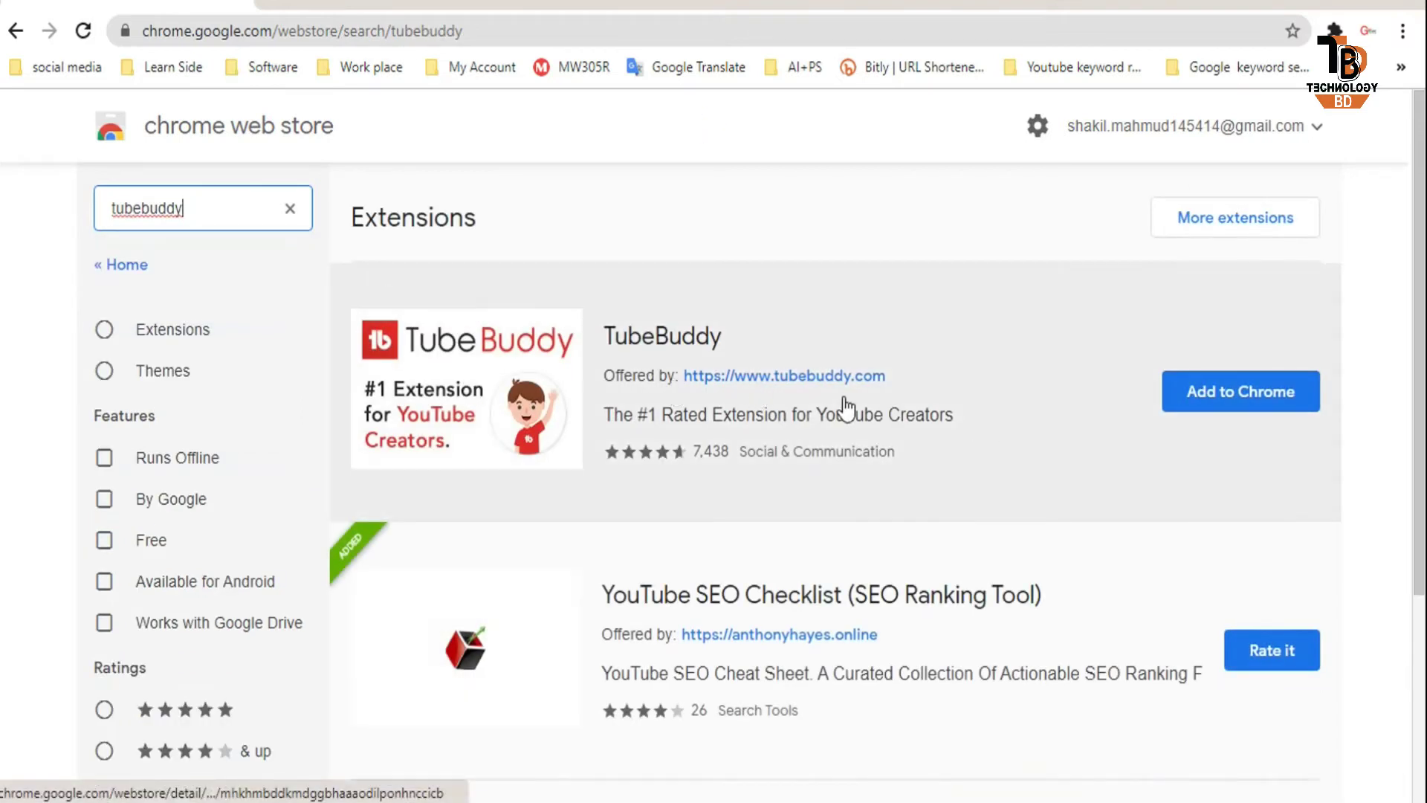
click(1210, 394)
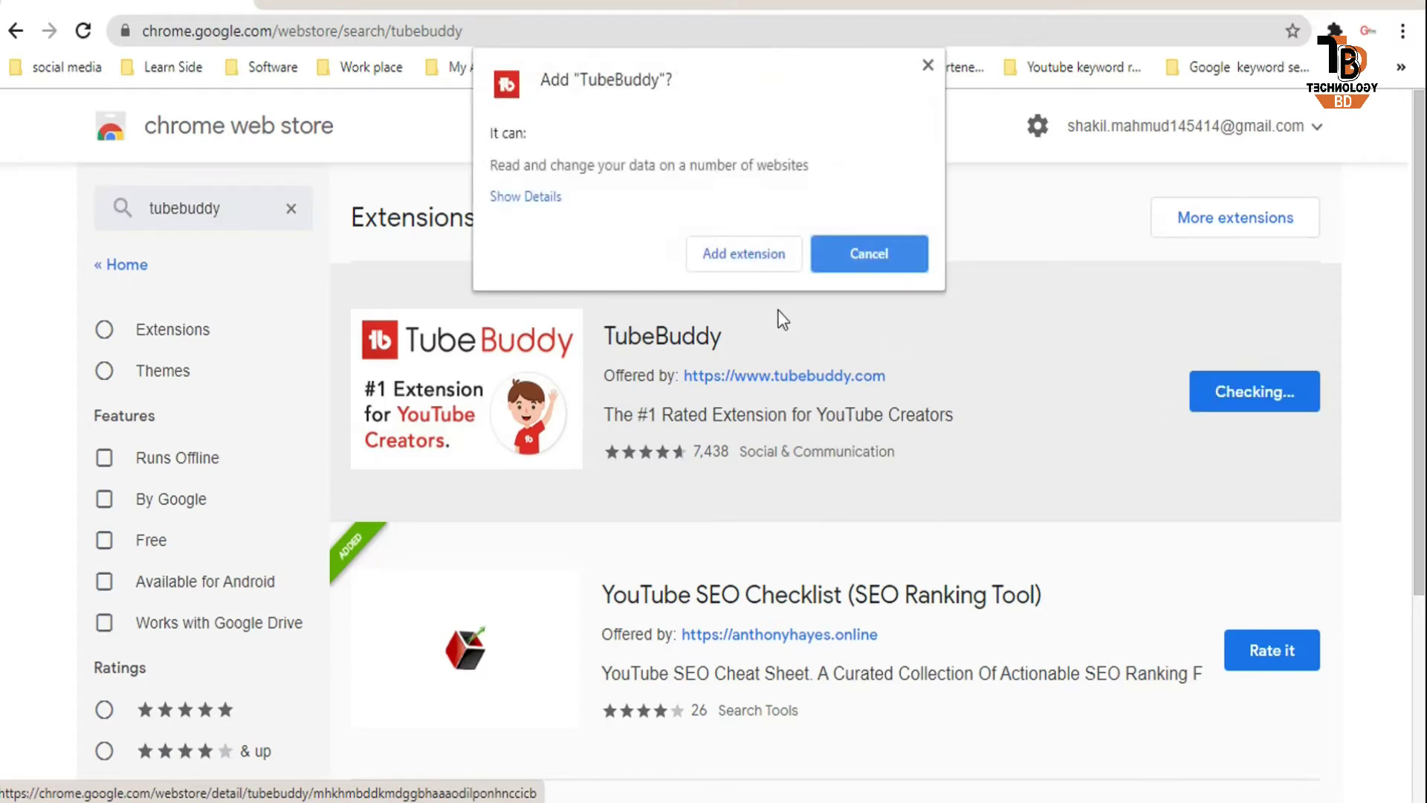
click(737, 256)
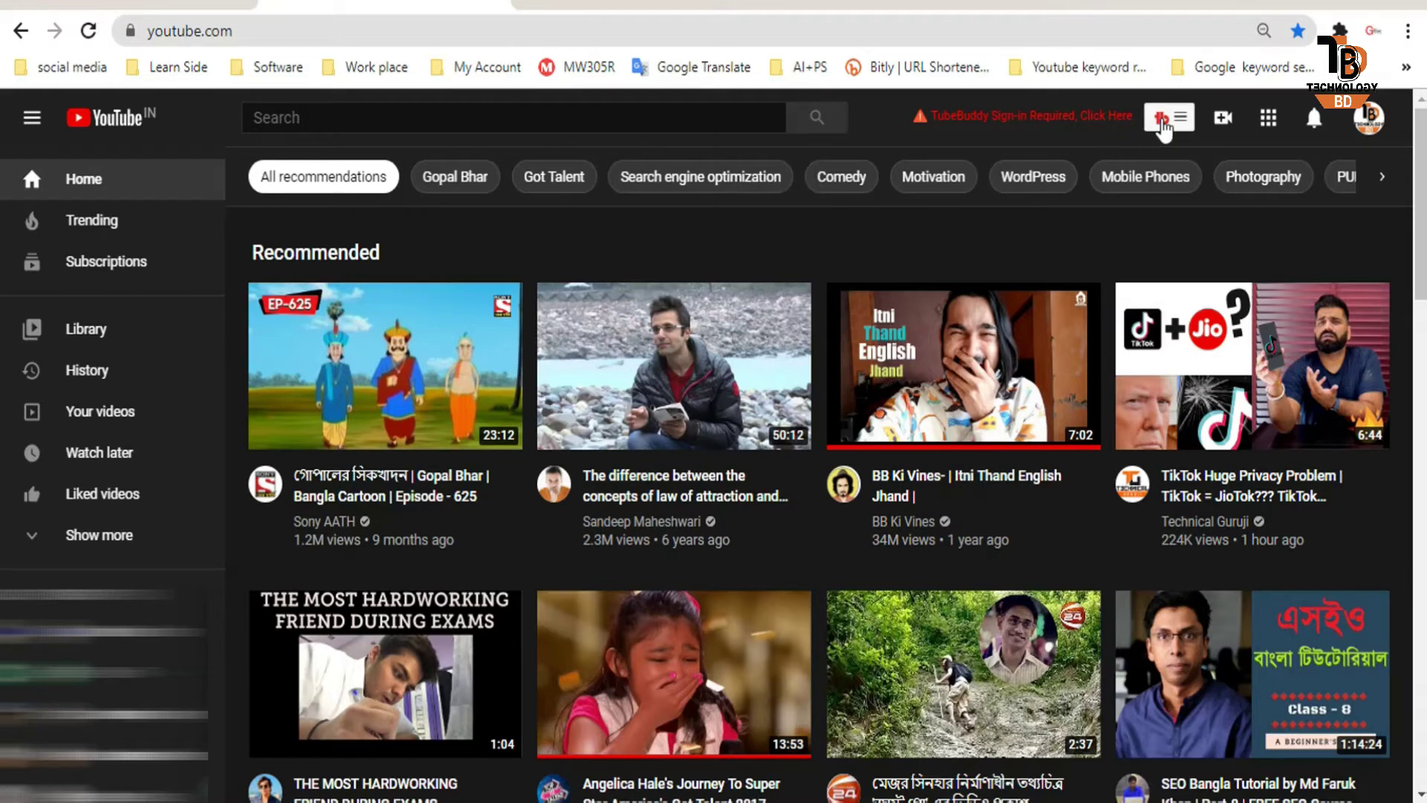
Start the TubeBuddy sign-in with YouTube and choose the Google account and channel currently used on YouTube
click(1161, 119)
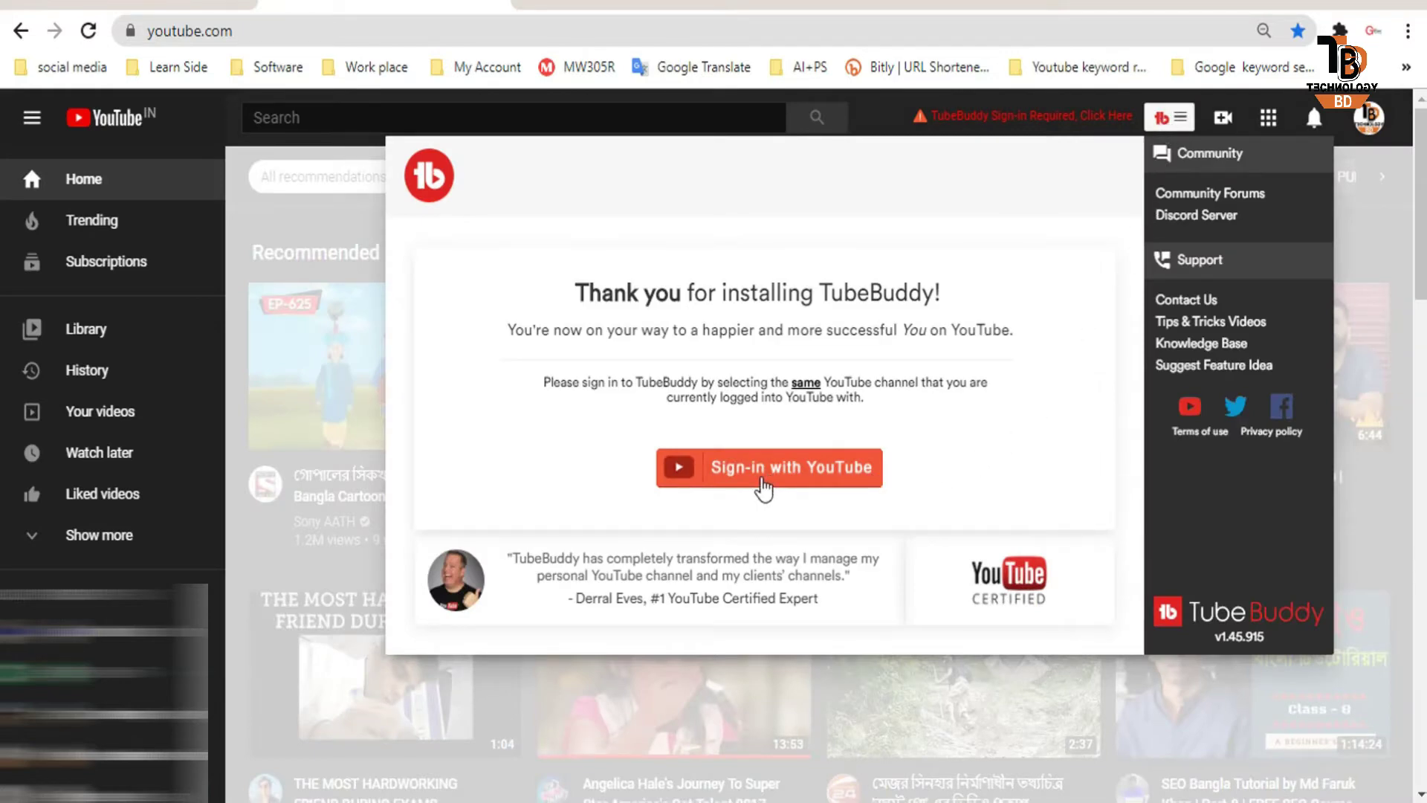
click(763, 488)
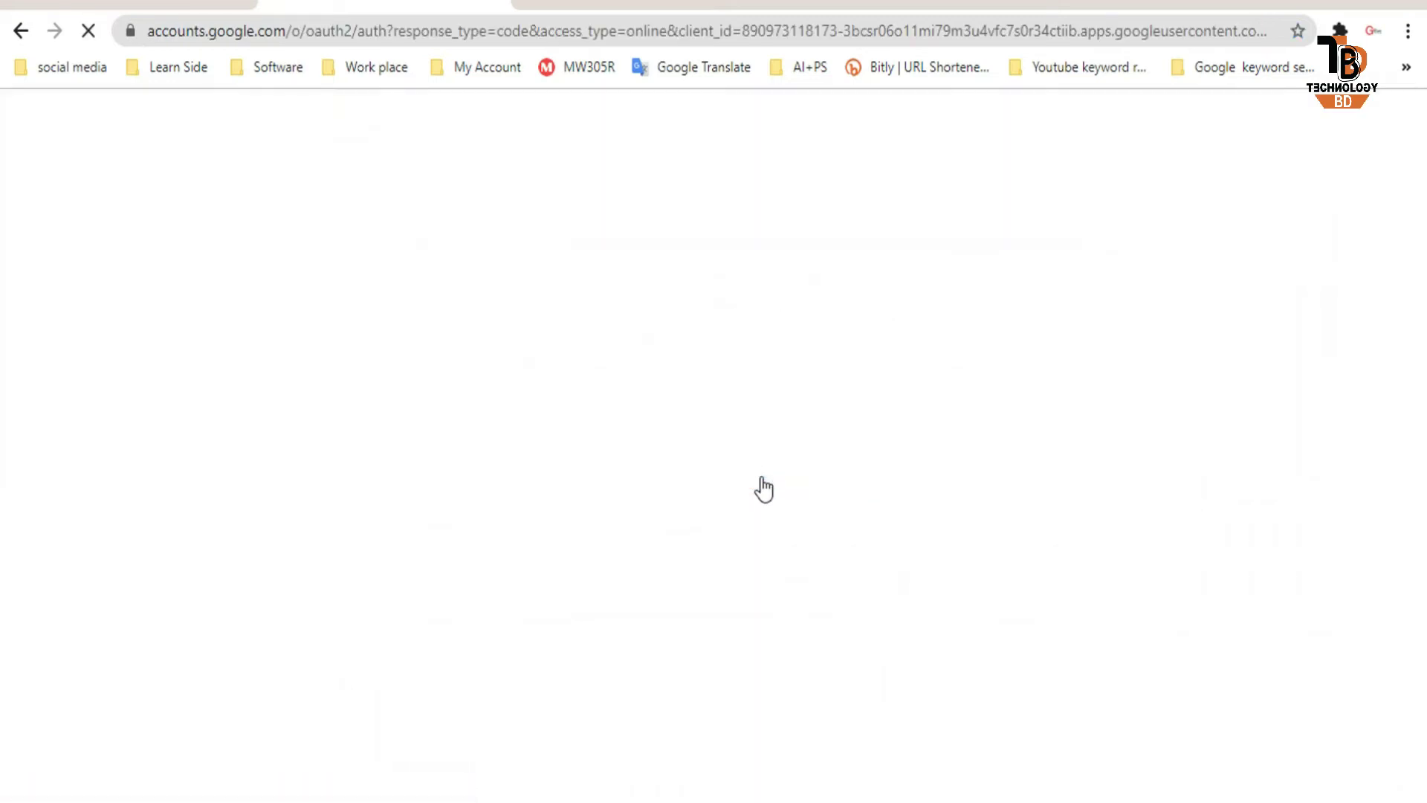
scroll(758, 490, down, 3)
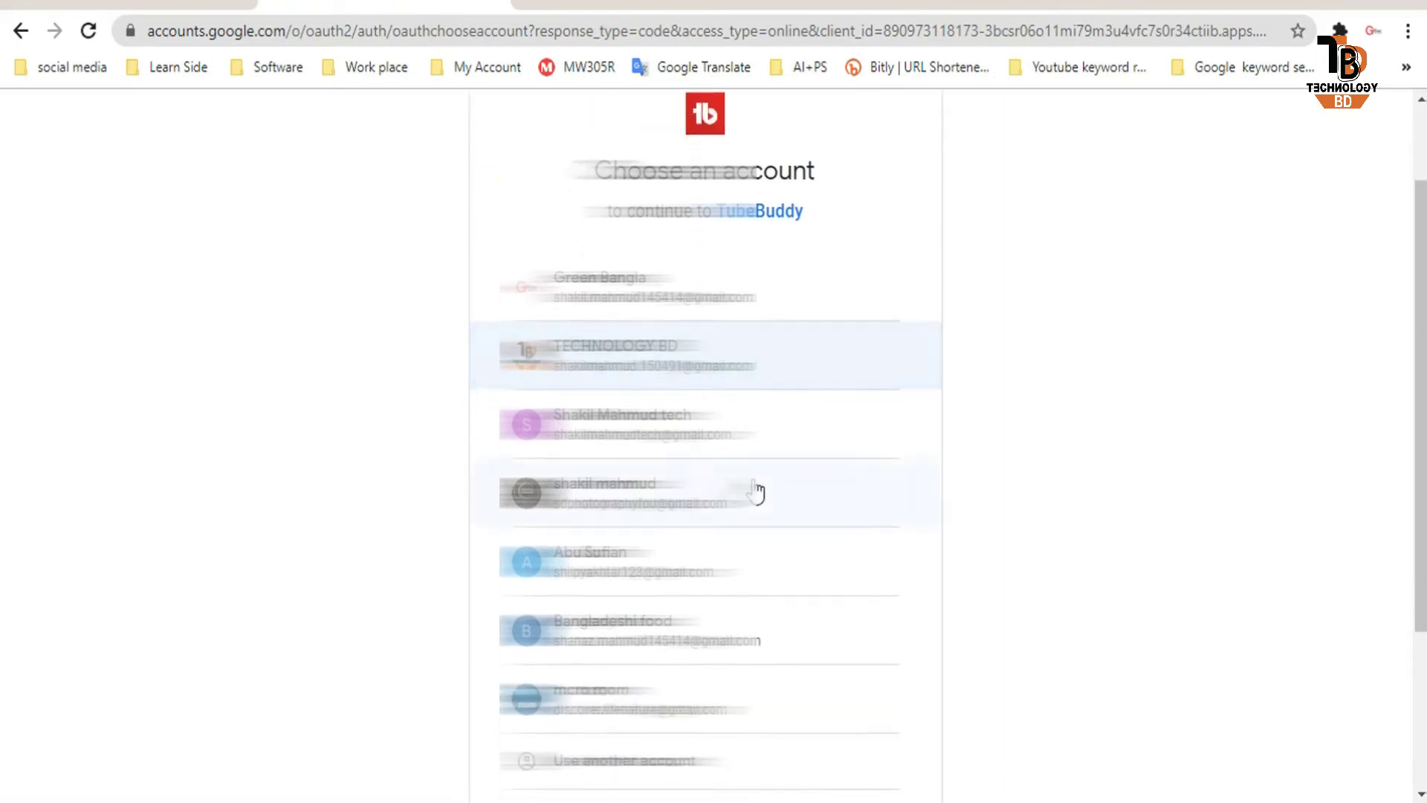
scroll(781, 332, up, 3)
scroll(777, 340, down, 2)
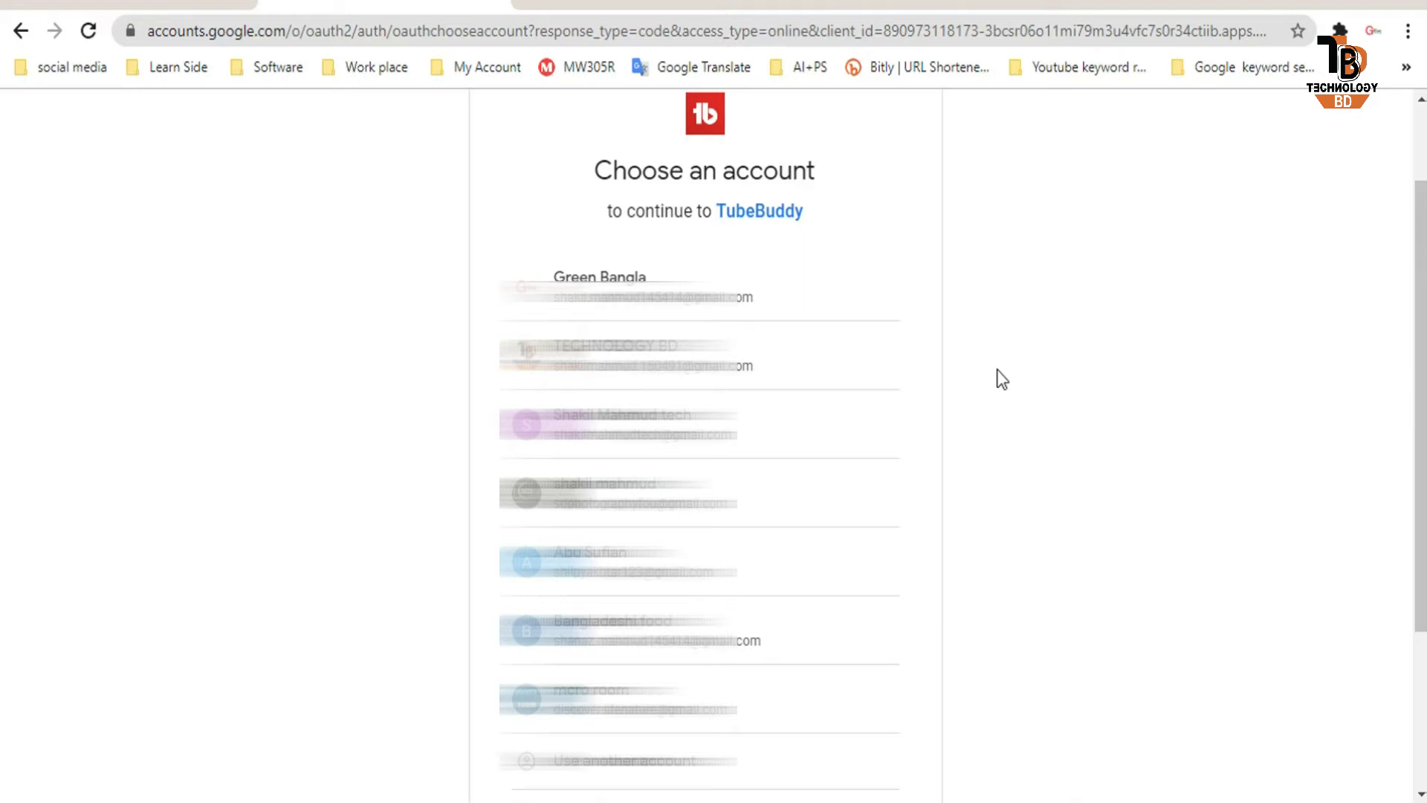
click(719, 379)
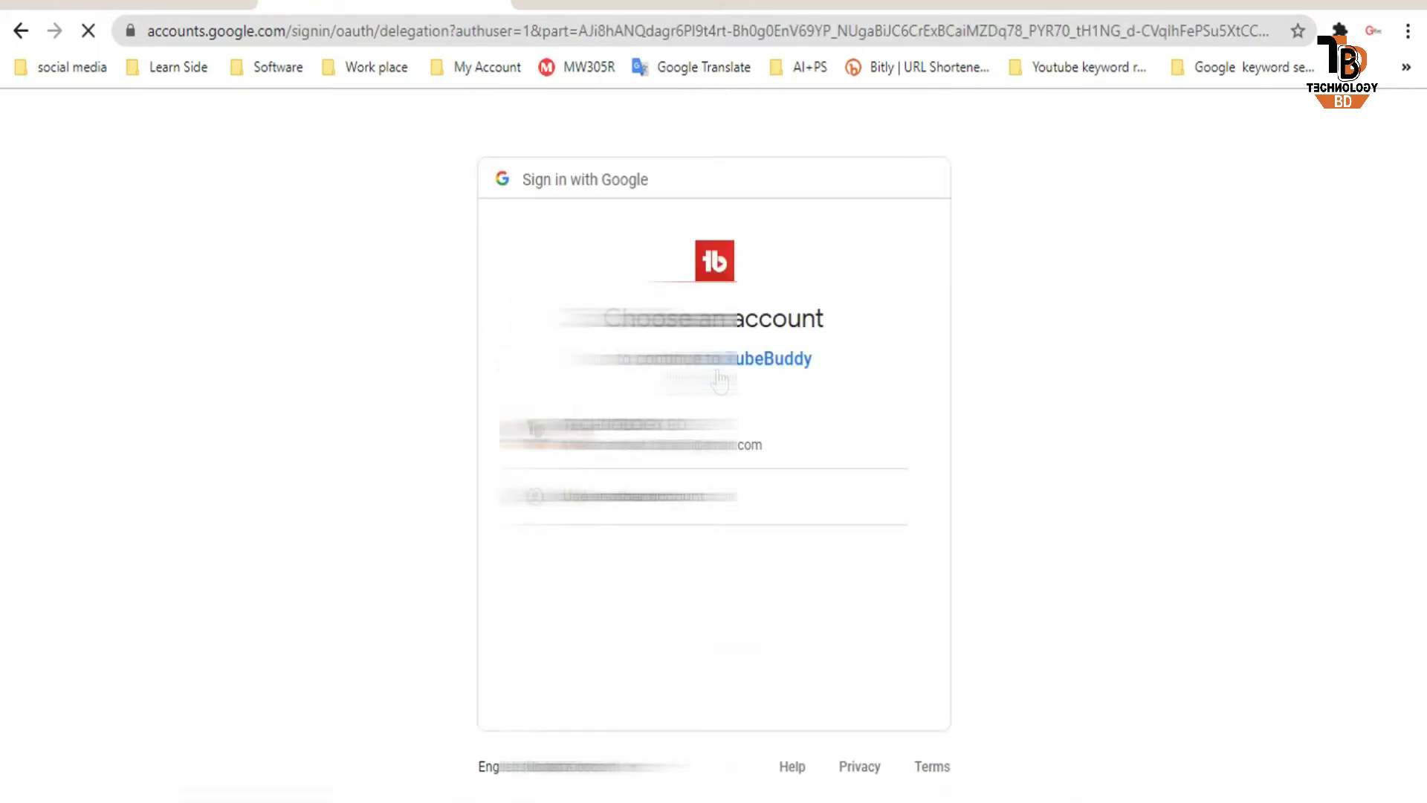
click(747, 448)
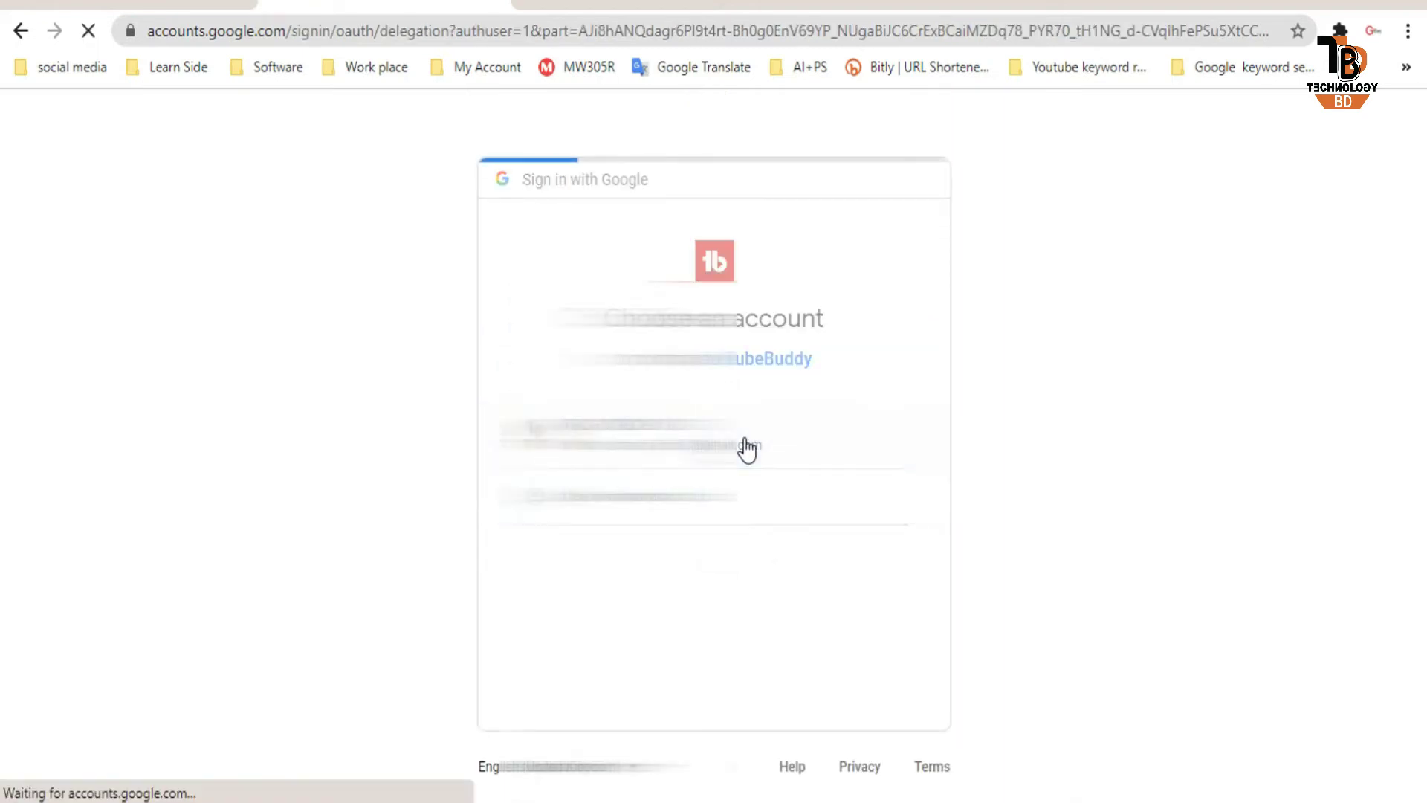
Review the permissions TubeBuddy requests and allow it to access the Google account
scroll(755, 414, down, 3)
scroll(756, 415, up, 1)
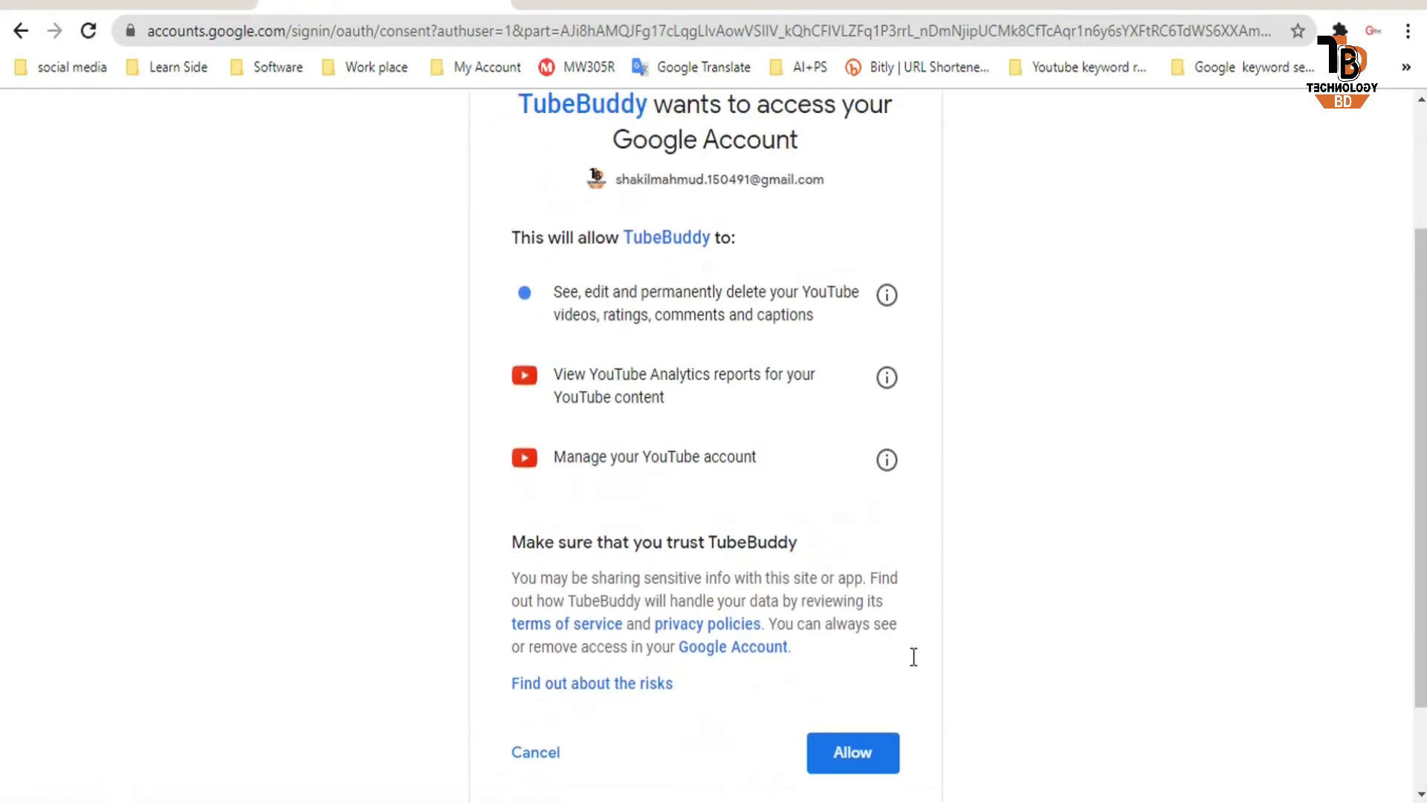
click(847, 753)
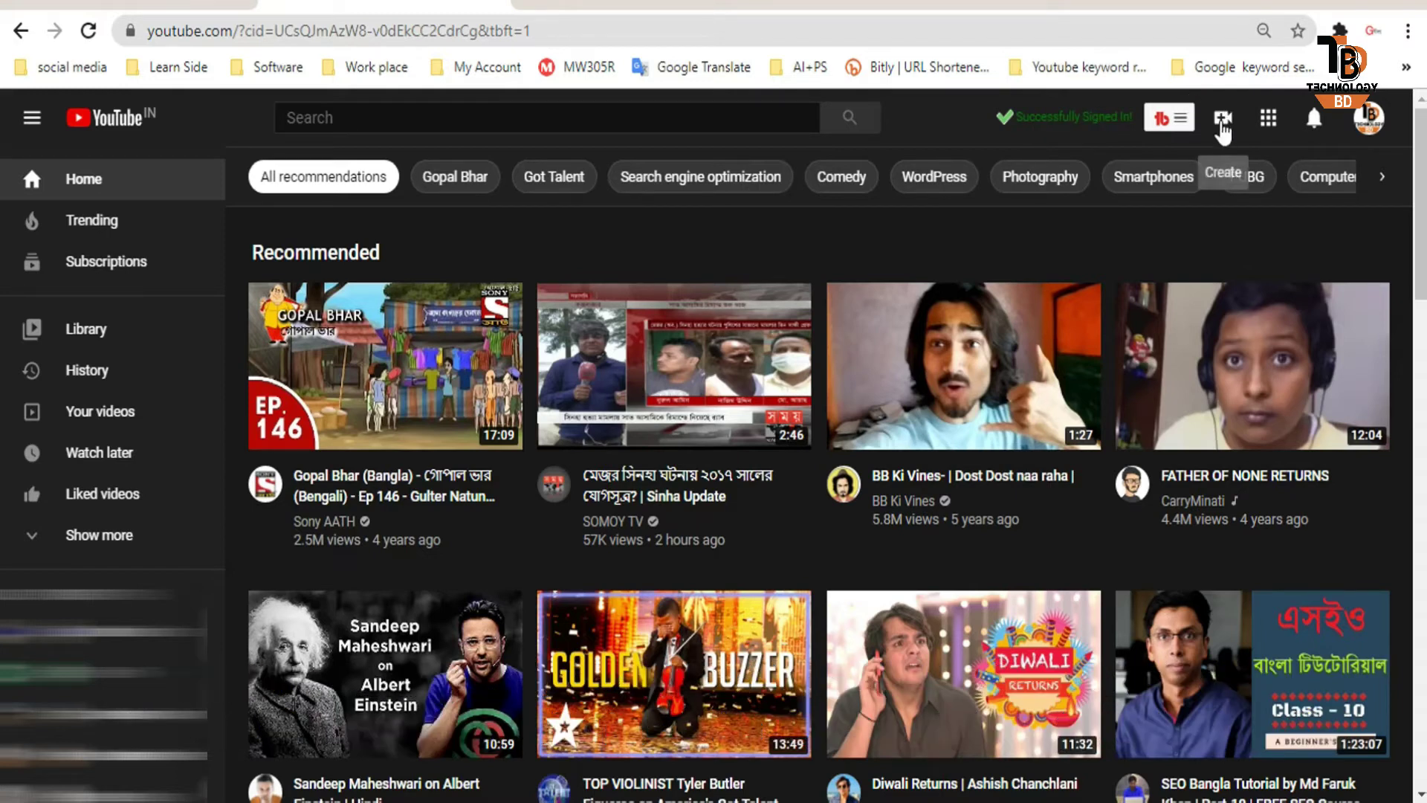
Start a new YouTube video upload with the file "beaded rose apple macro room" from the Desktop
click(1220, 123)
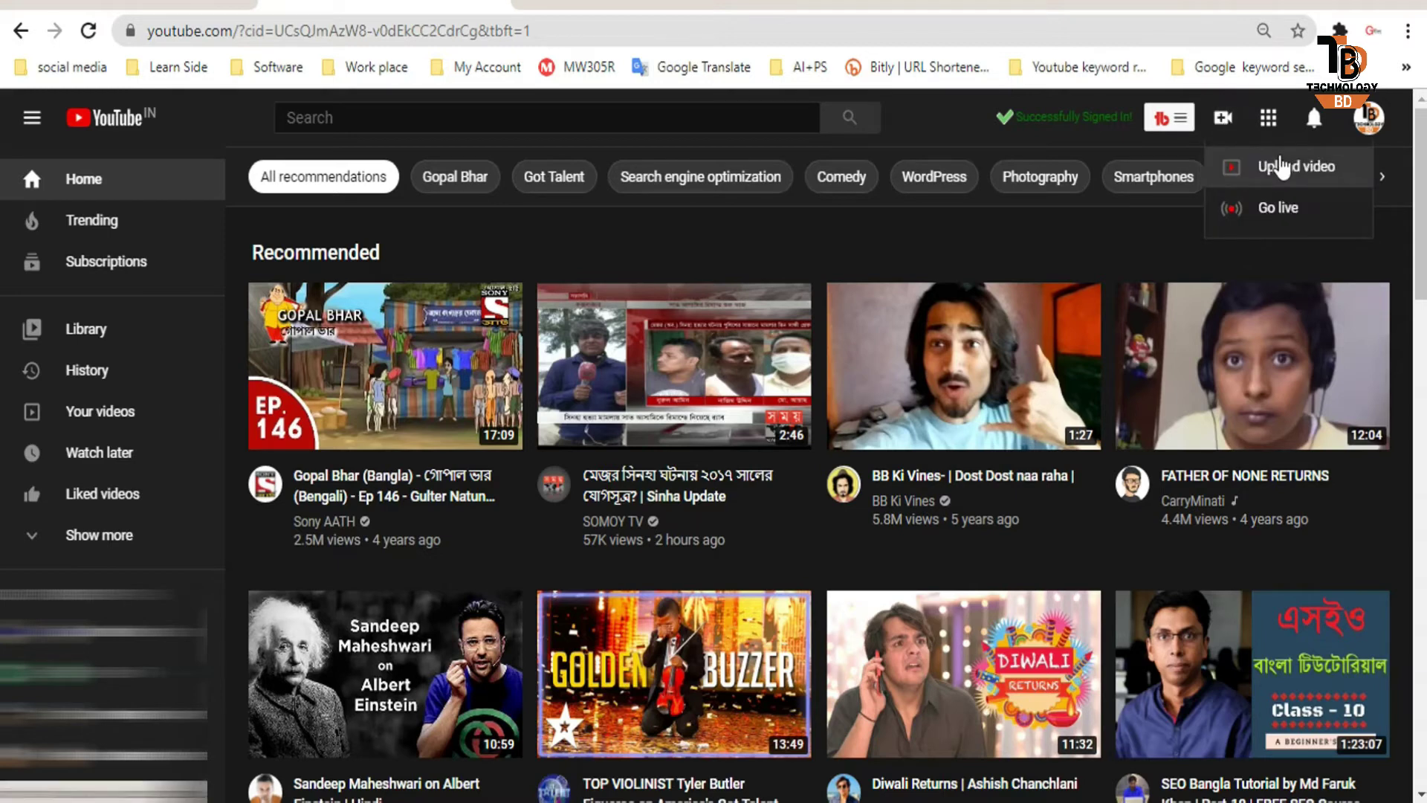
click(1280, 167)
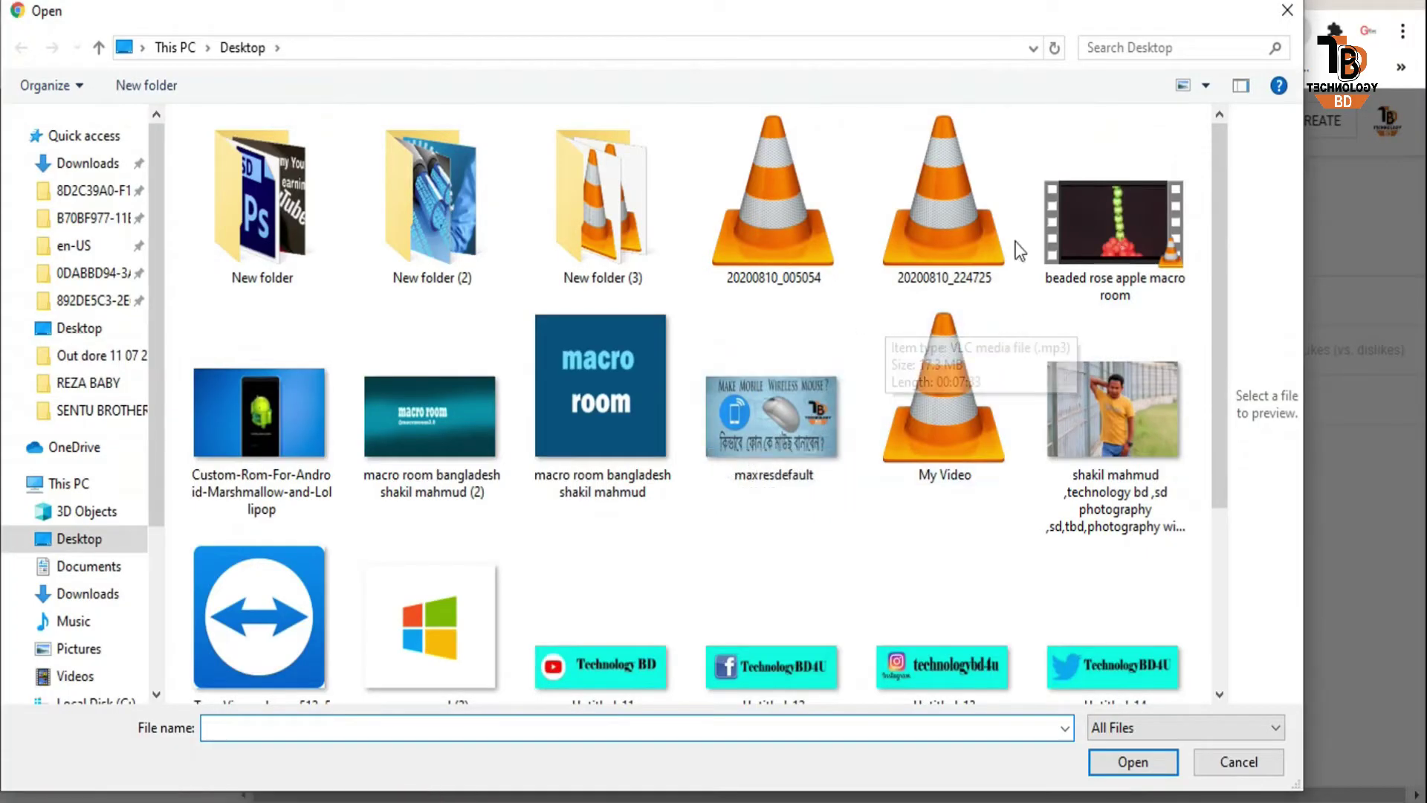
double_click(1115, 243)
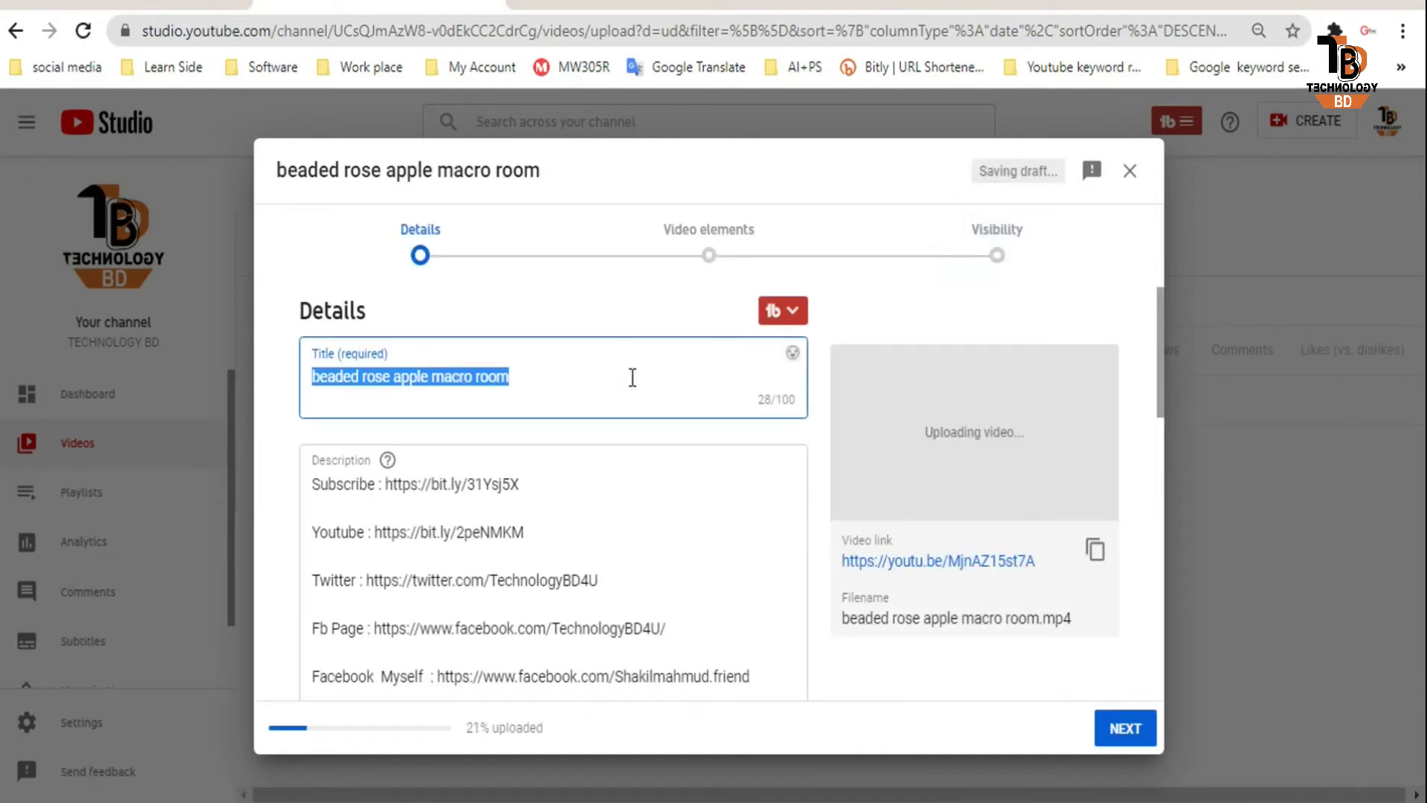
Replace the uploaded video's title with "how to earn mony"
key(BackSpace)
text(ho)
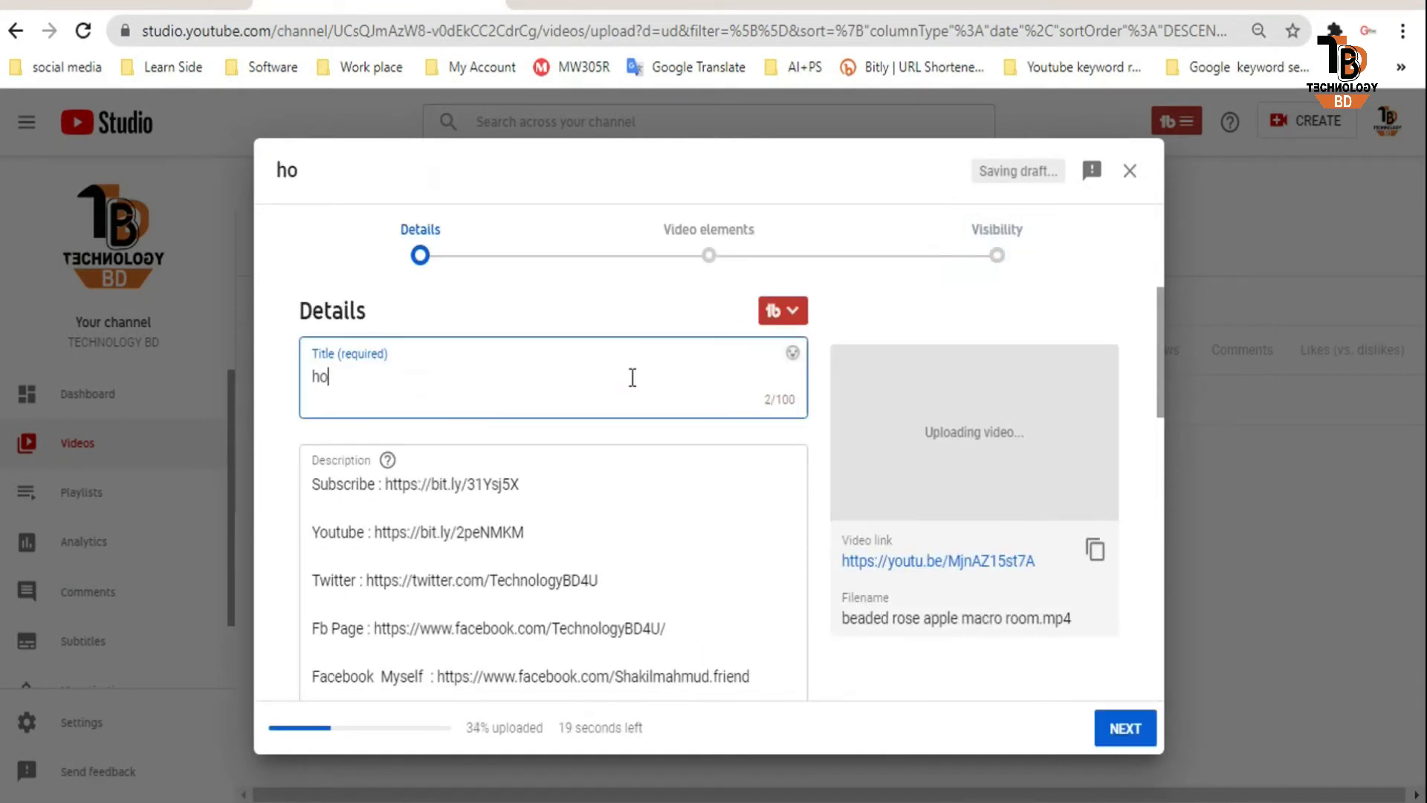
text(w to e)
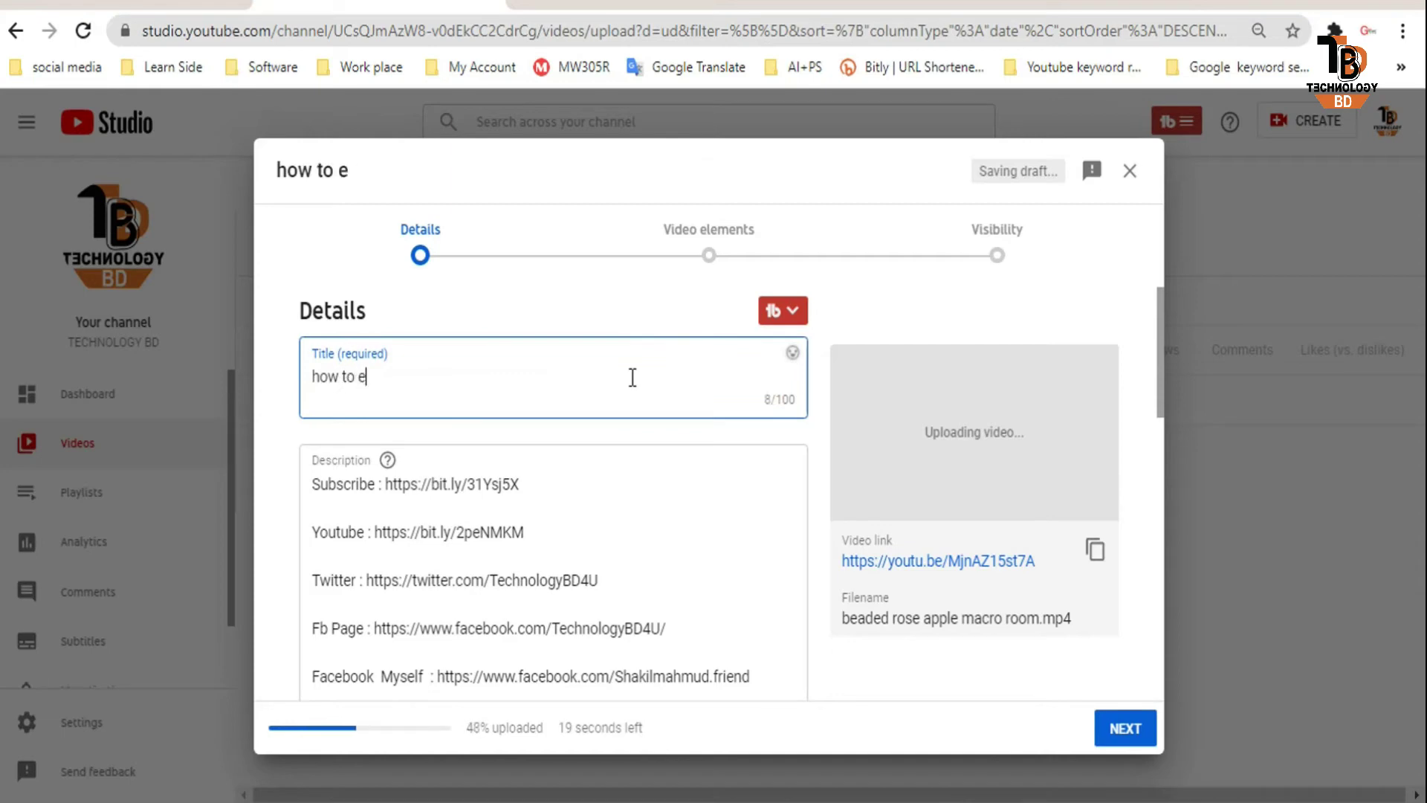
text(arn mony)
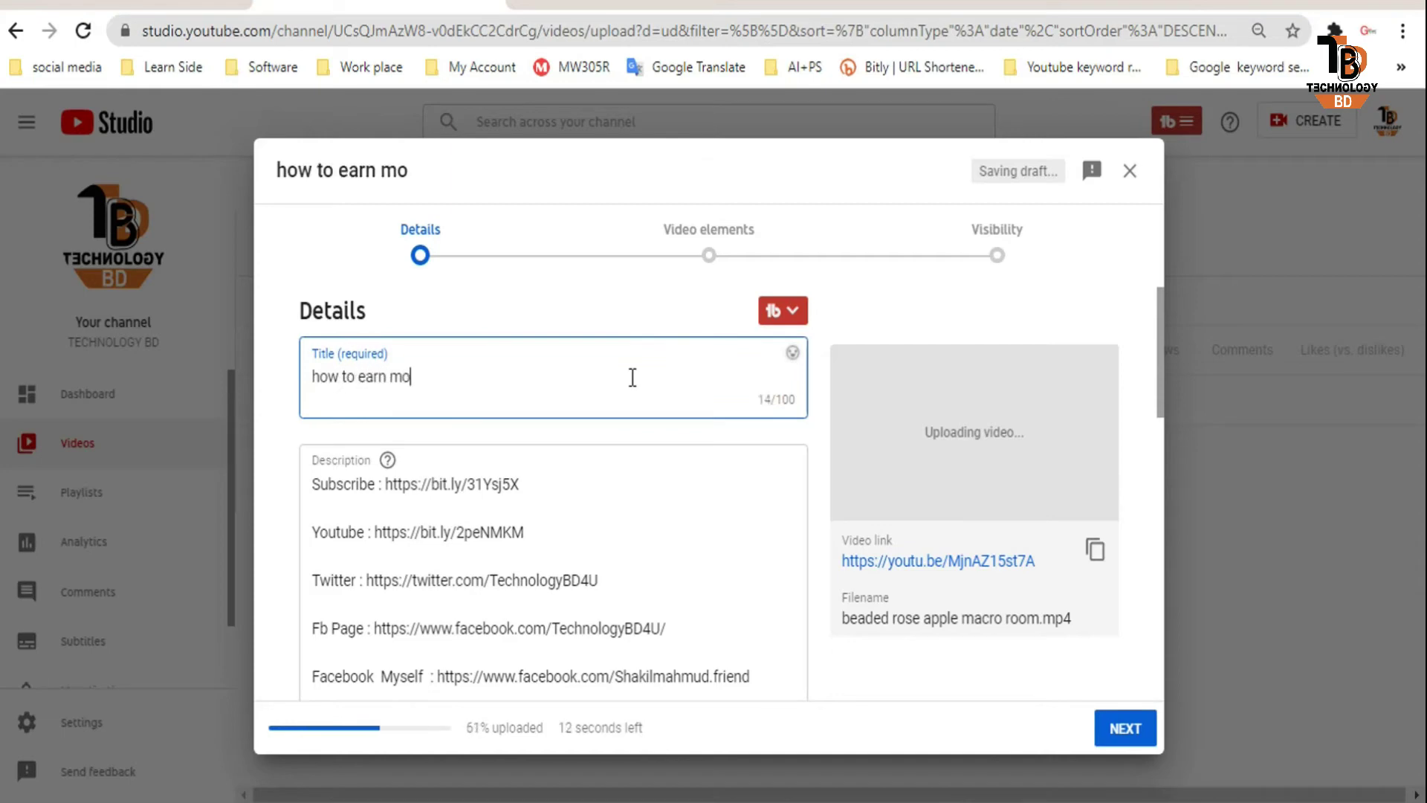
Show the video's additional options and add TubeBuddy's recommended tags "earn money online" and "make money online"
scroll(633, 378, down, 10)
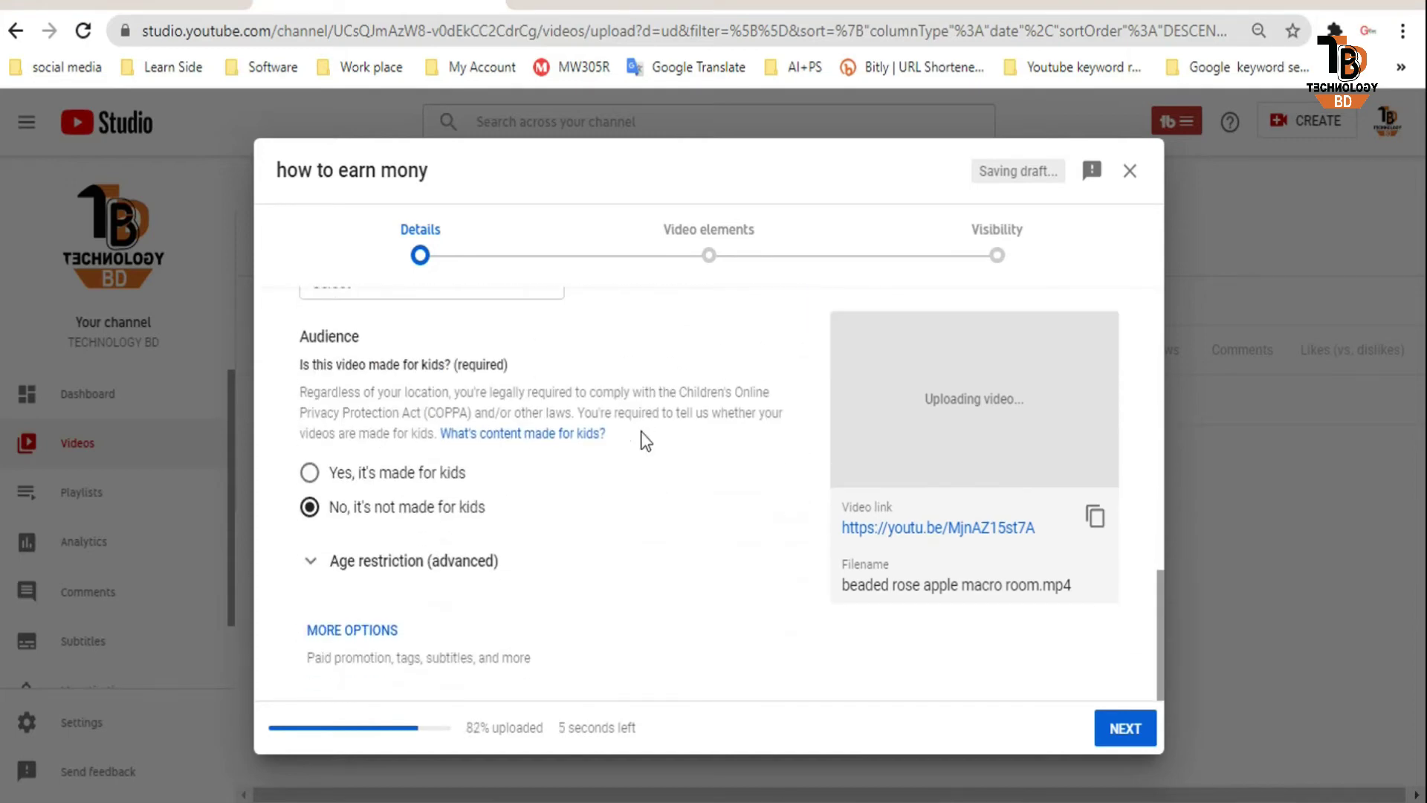
scroll(645, 441, down, 10)
scroll(631, 592, down, 3)
scroll(643, 593, up, 2)
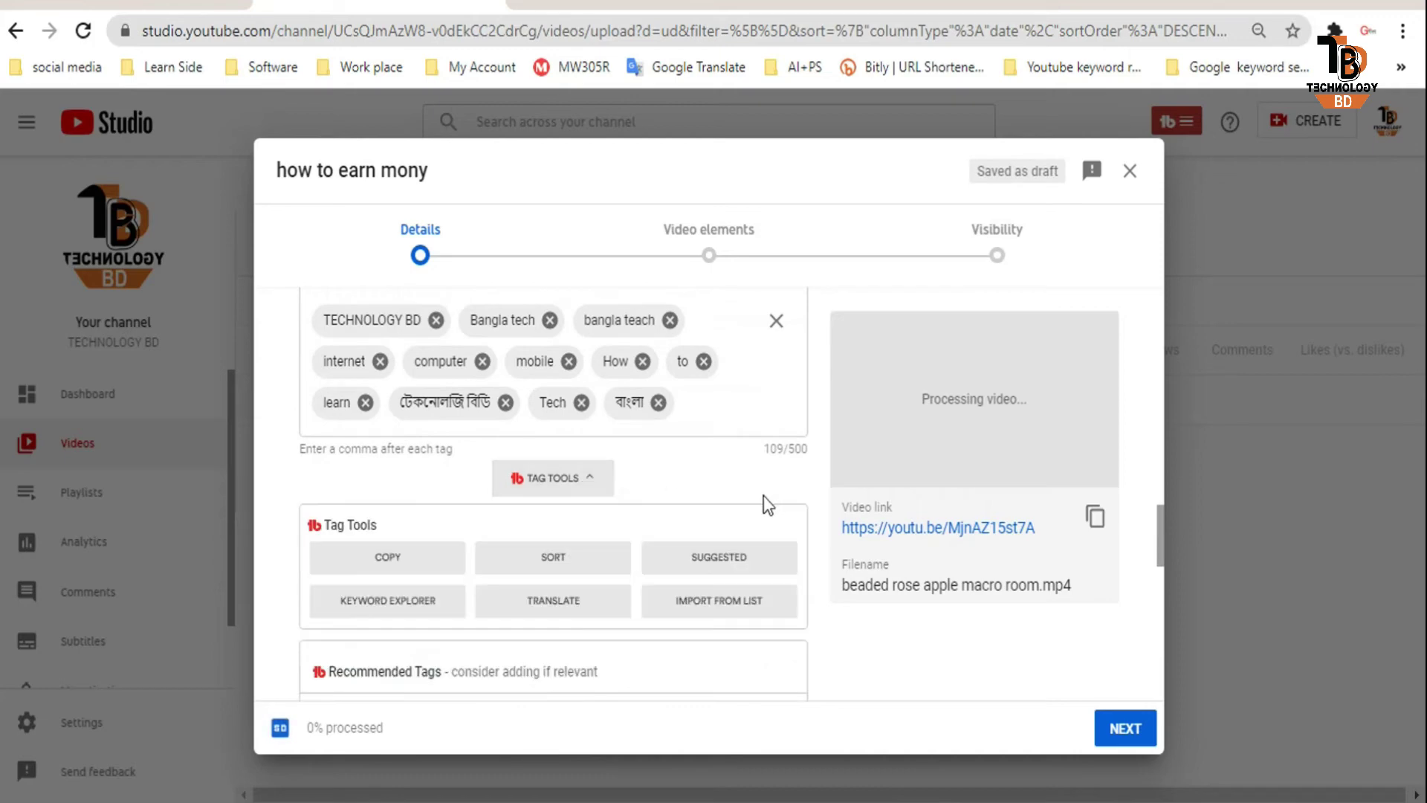
scroll(761, 501, down, 5)
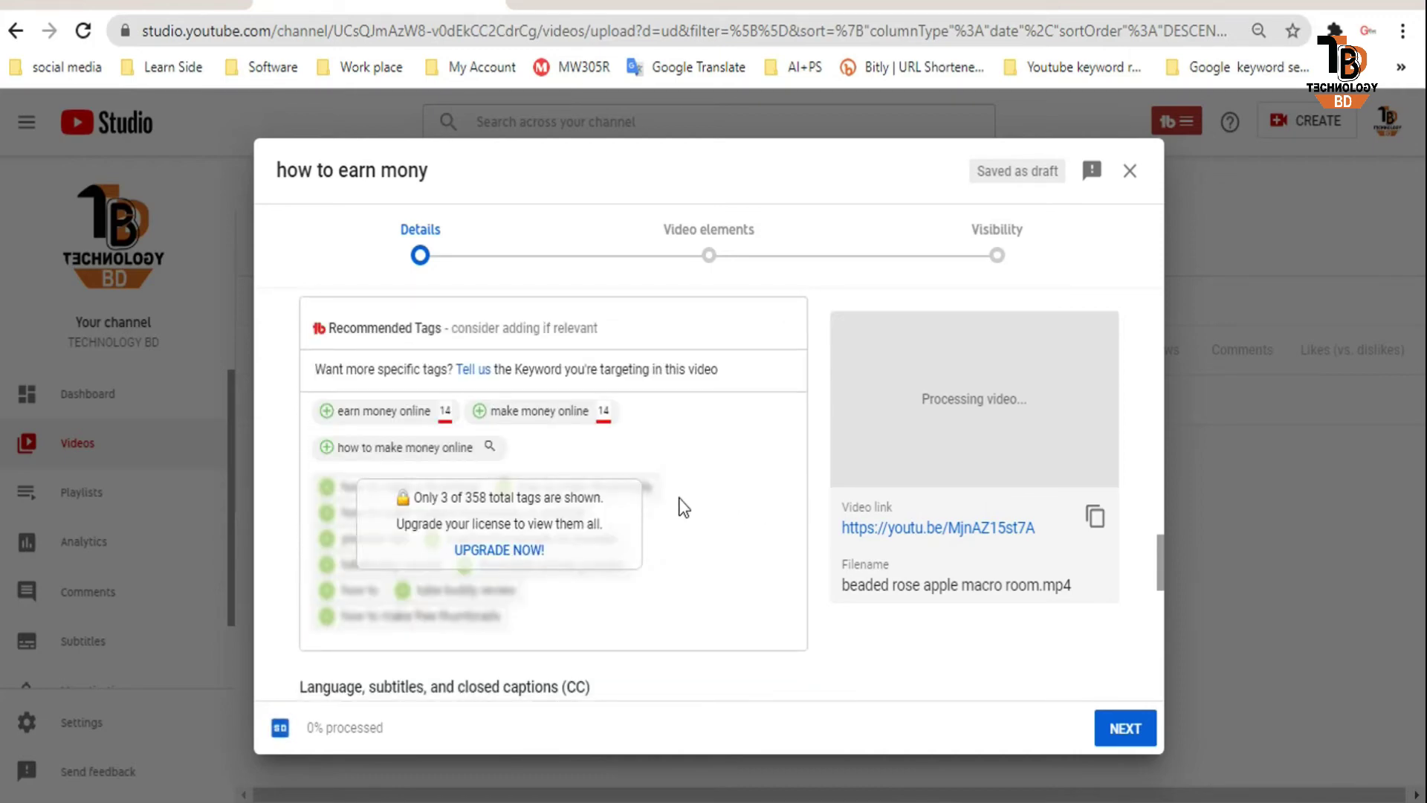
scroll(683, 508, up, 2)
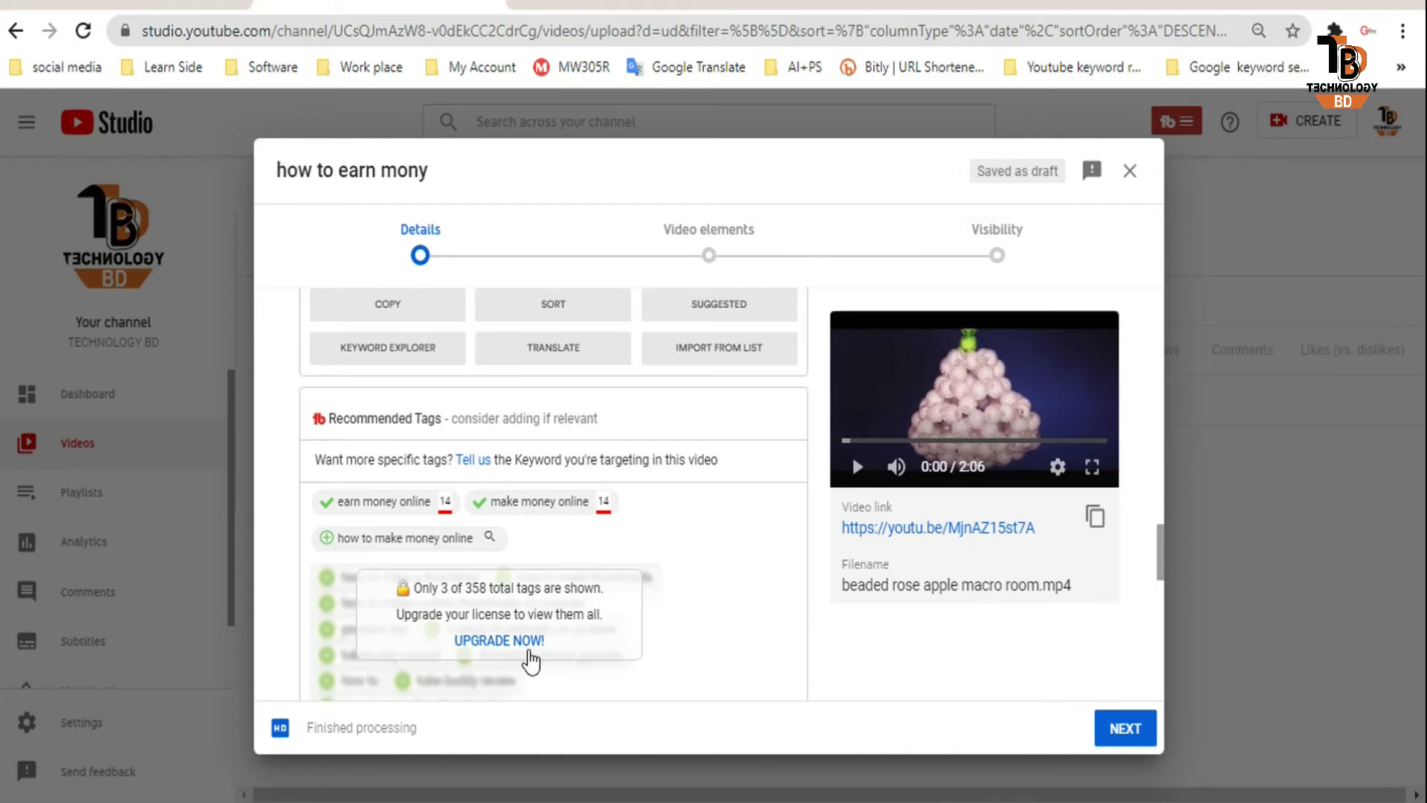
scroll(530, 660, down, 2)
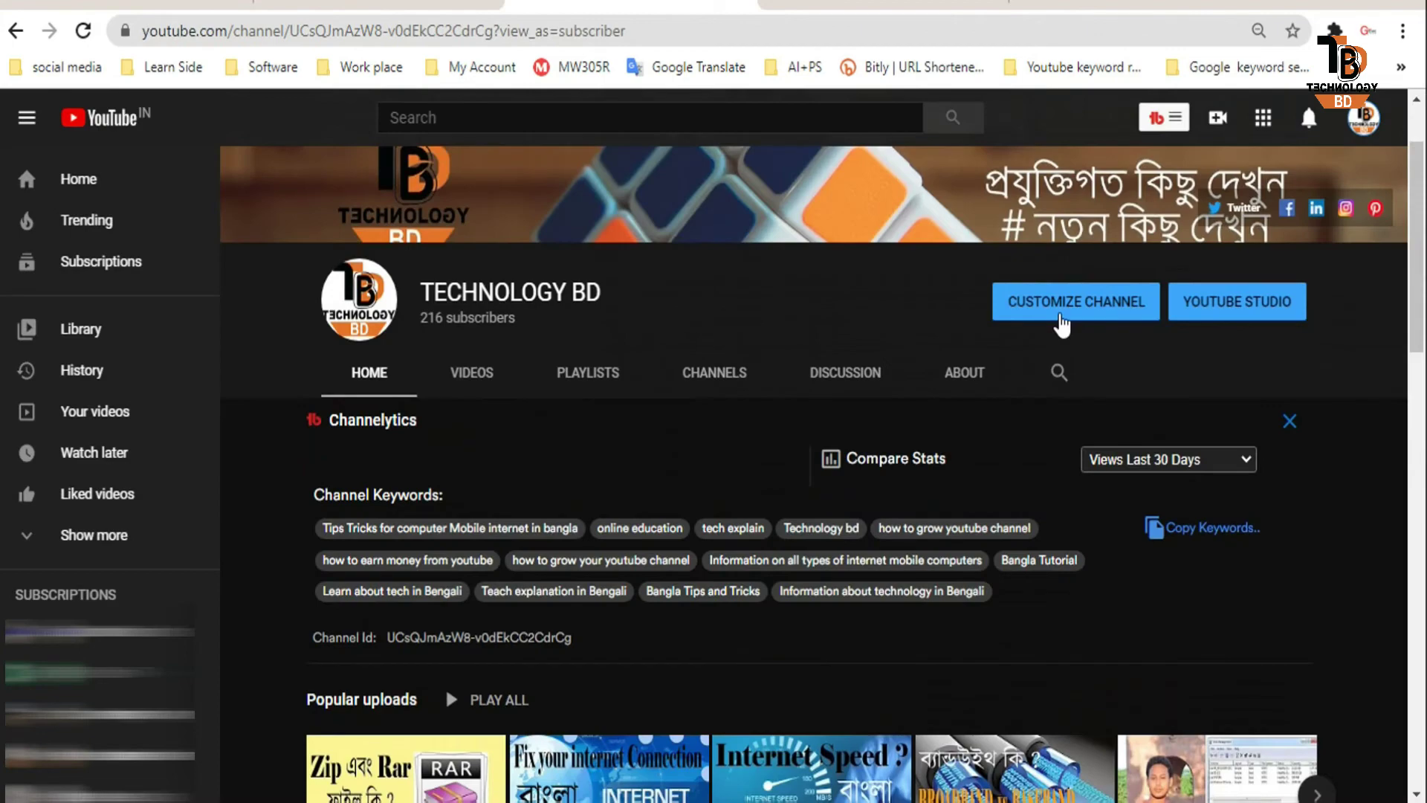
Open the Zip এবং rar video from the channel's popular uploads and show the search rankings for its tags
scroll(1055, 325, down, 8)
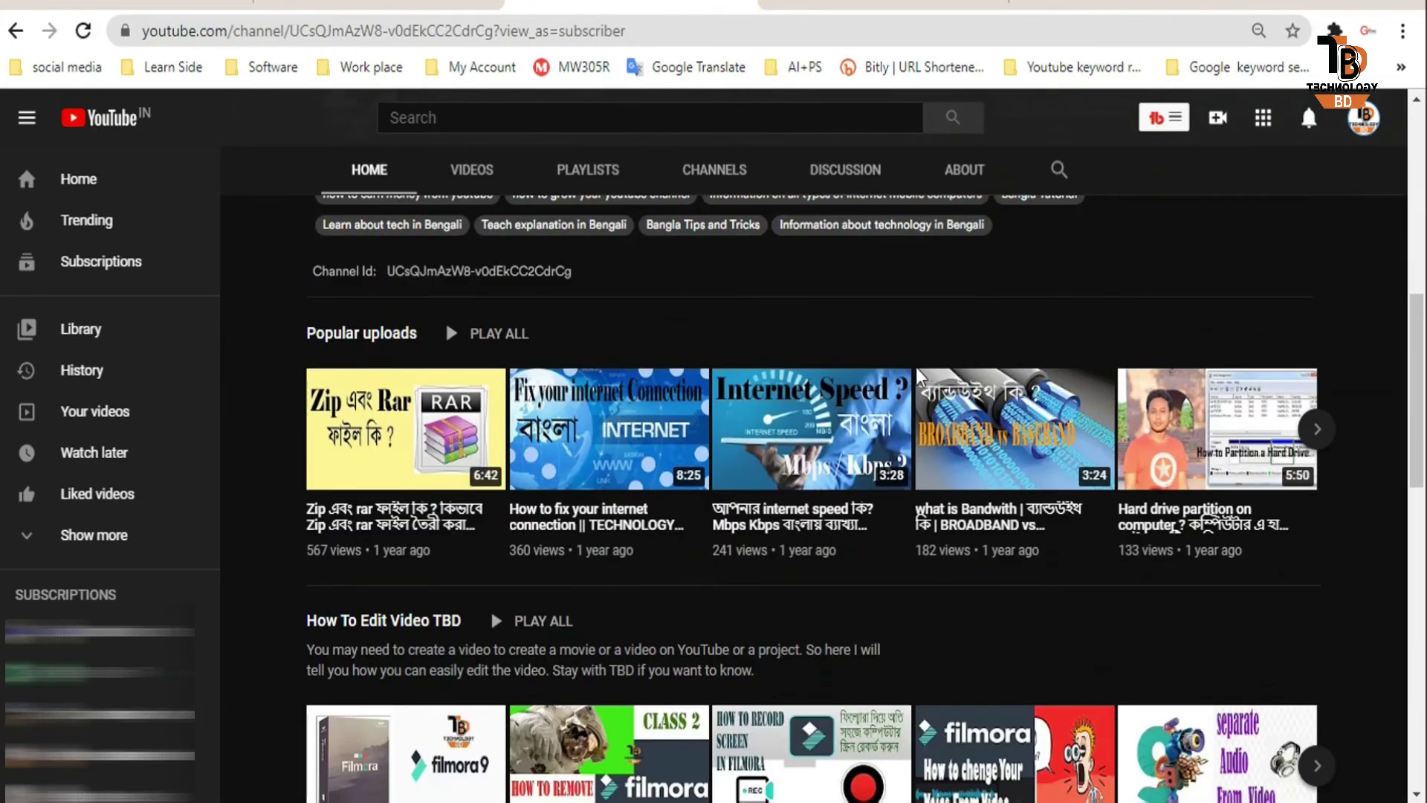
click(421, 512)
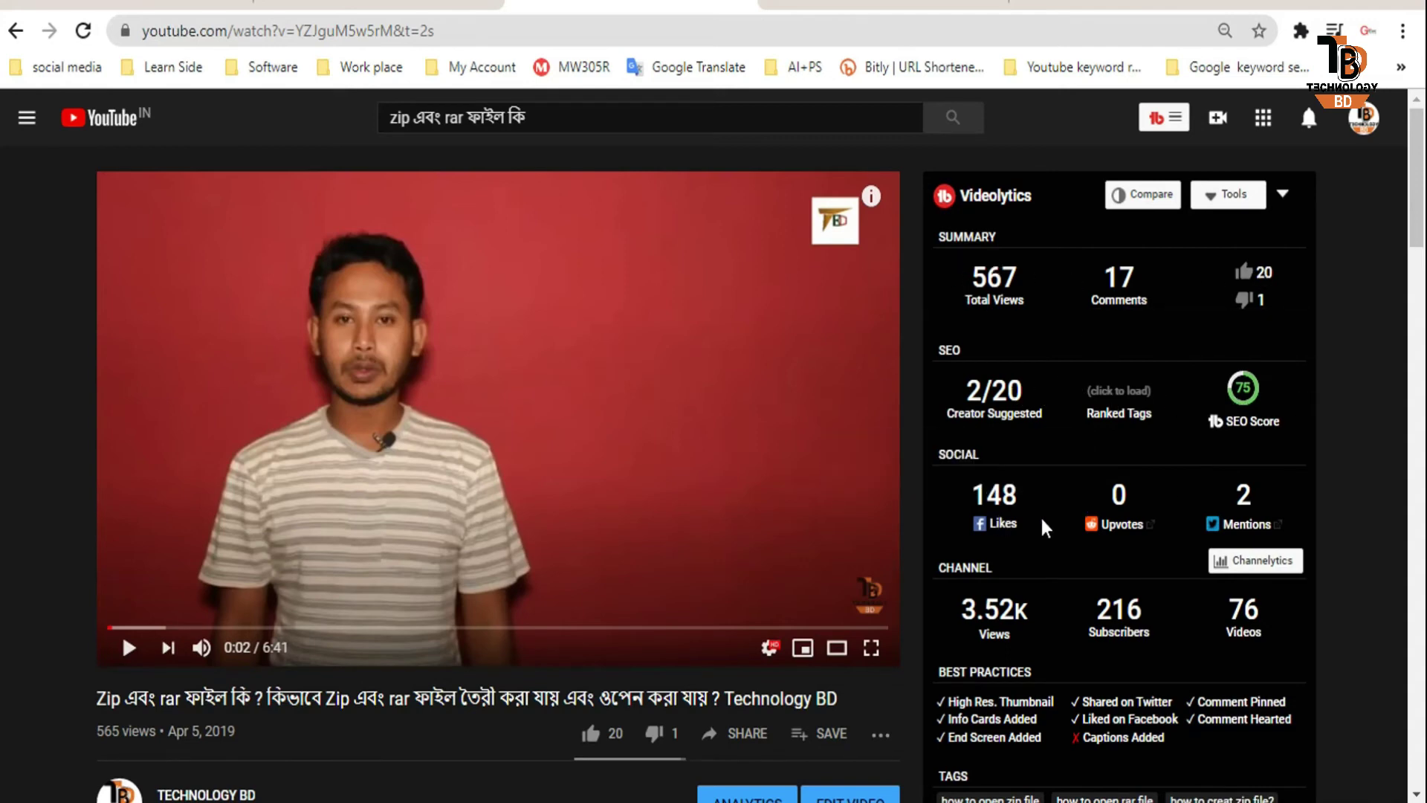
scroll(1211, 562, down, 5)
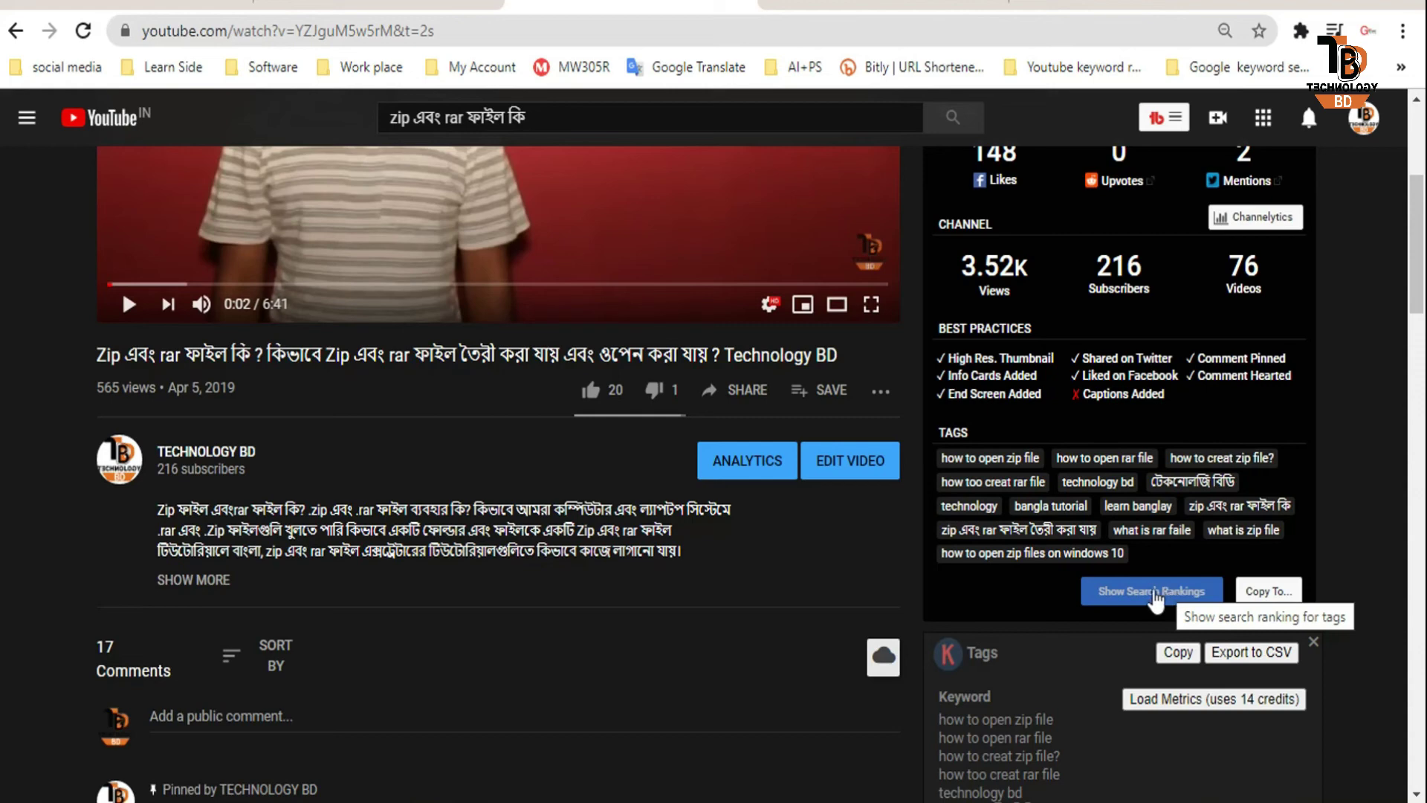
click(1155, 592)
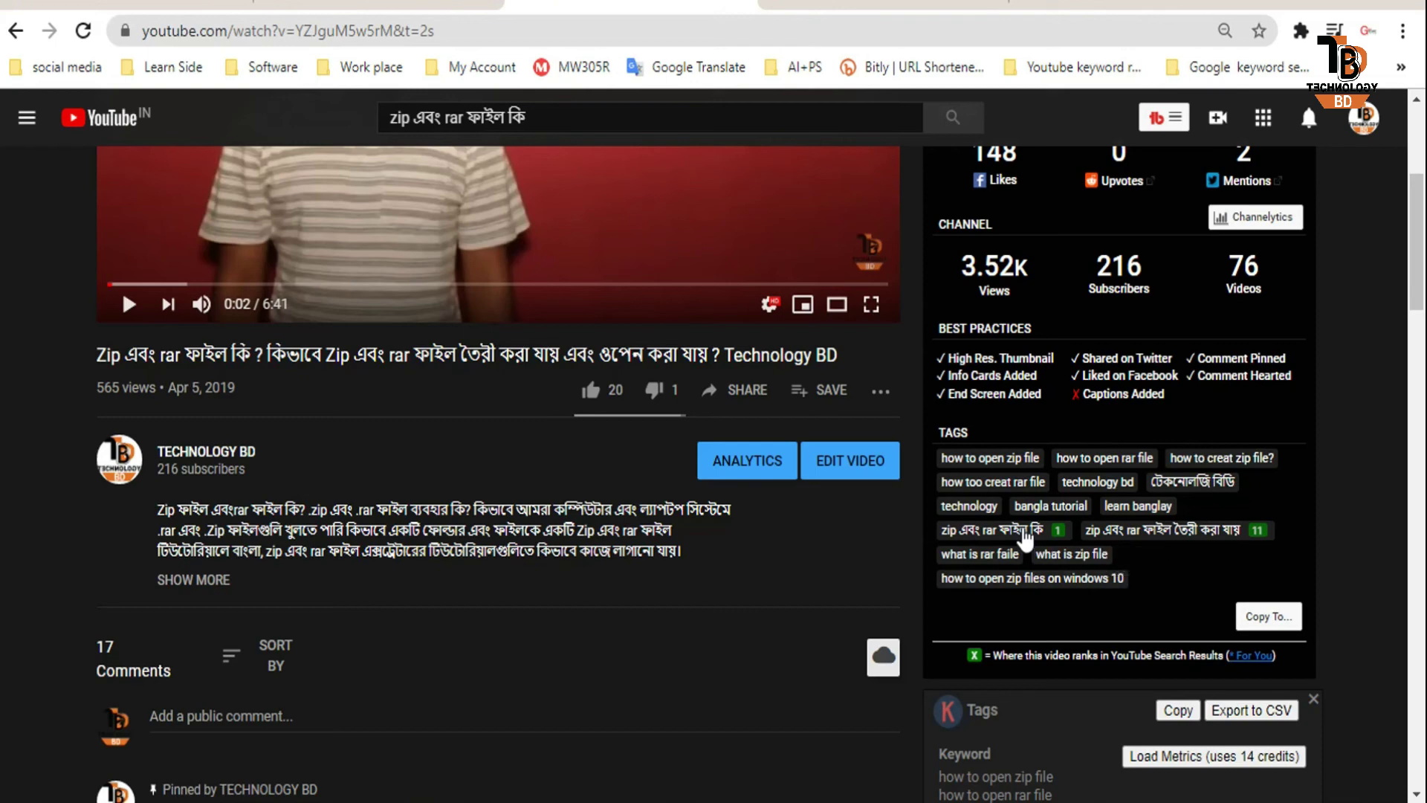
Examine the tag "zip এবং rar ফাইল কি" in Keyword Explorer, select its text, and close the explorer
click(1024, 532)
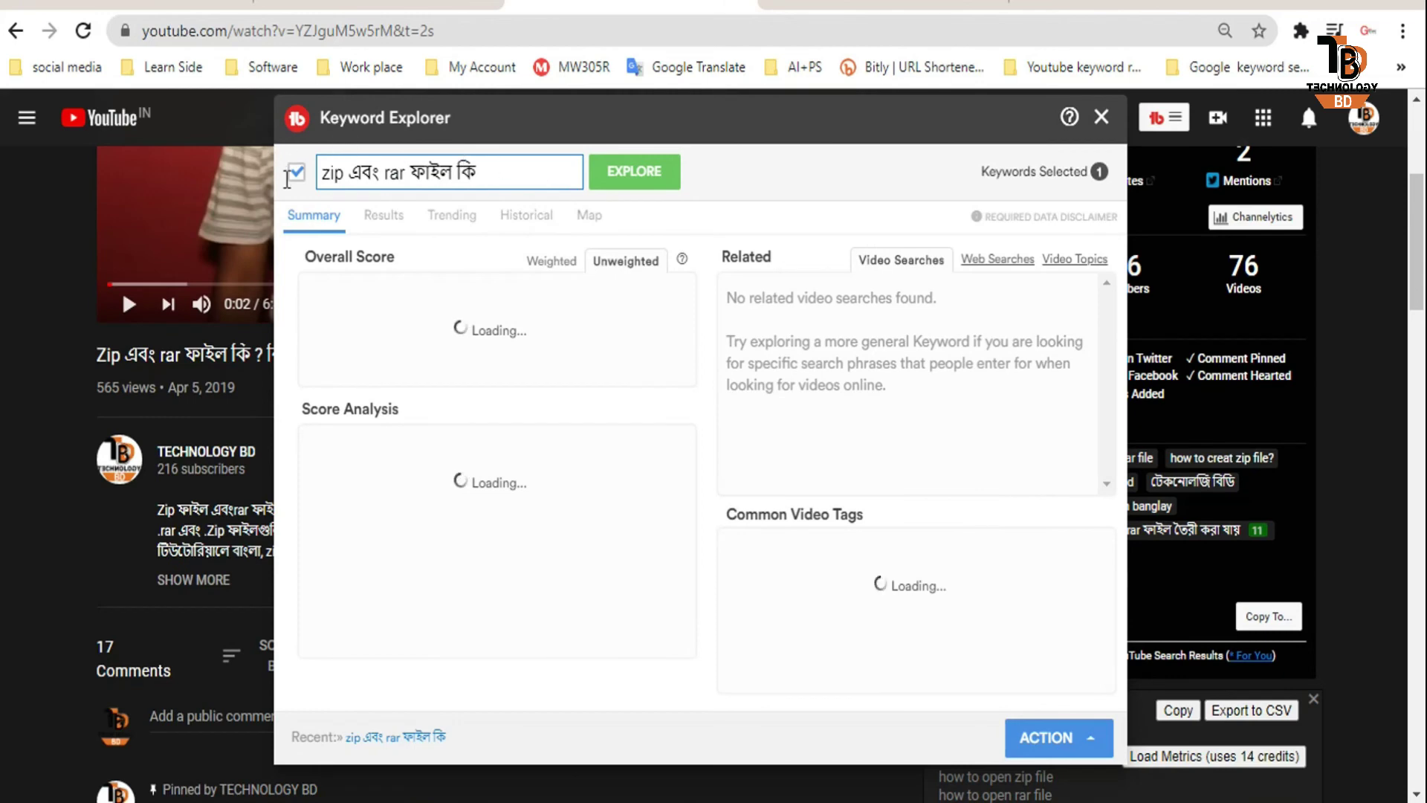
drag(410, 171, 498, 163)
click(520, 172)
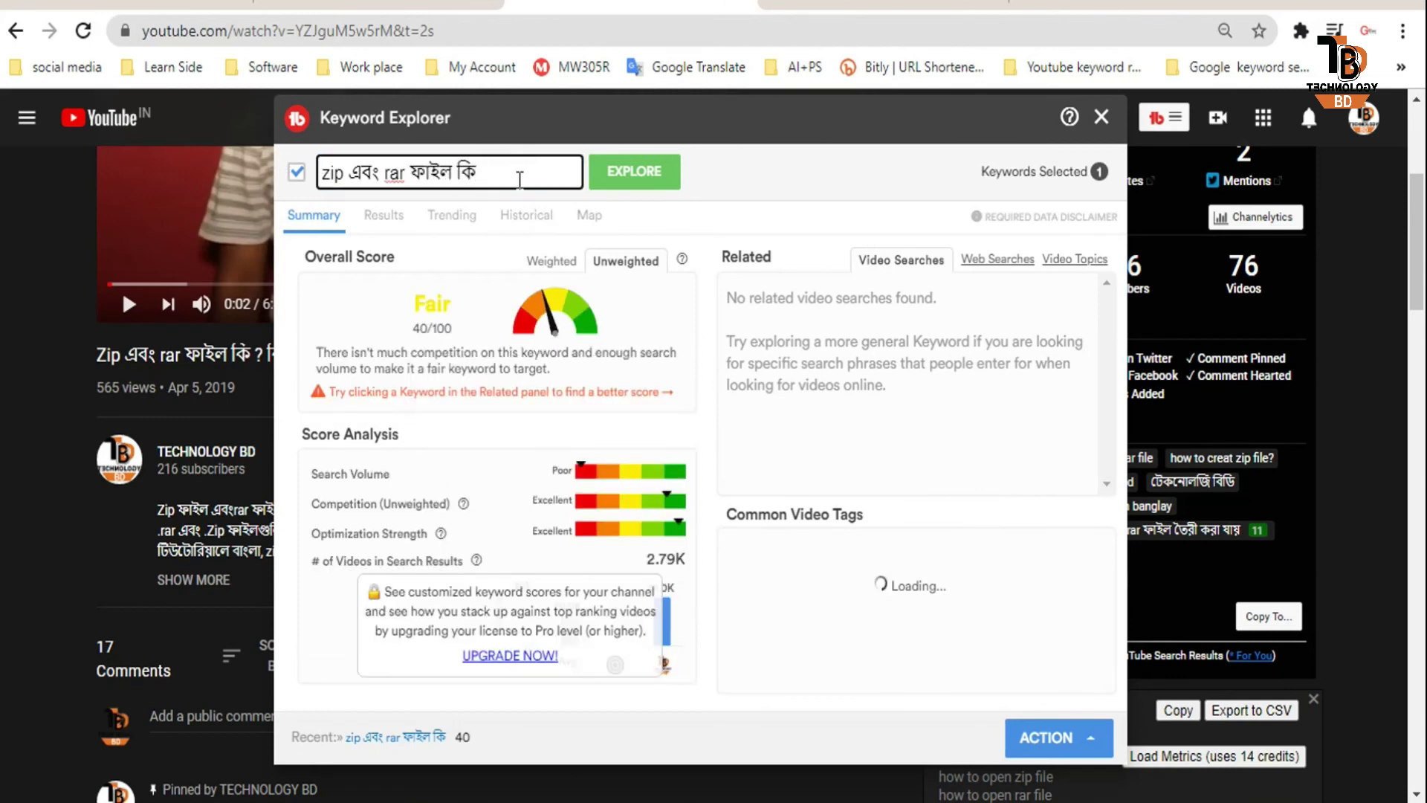
key(ctrl+a)
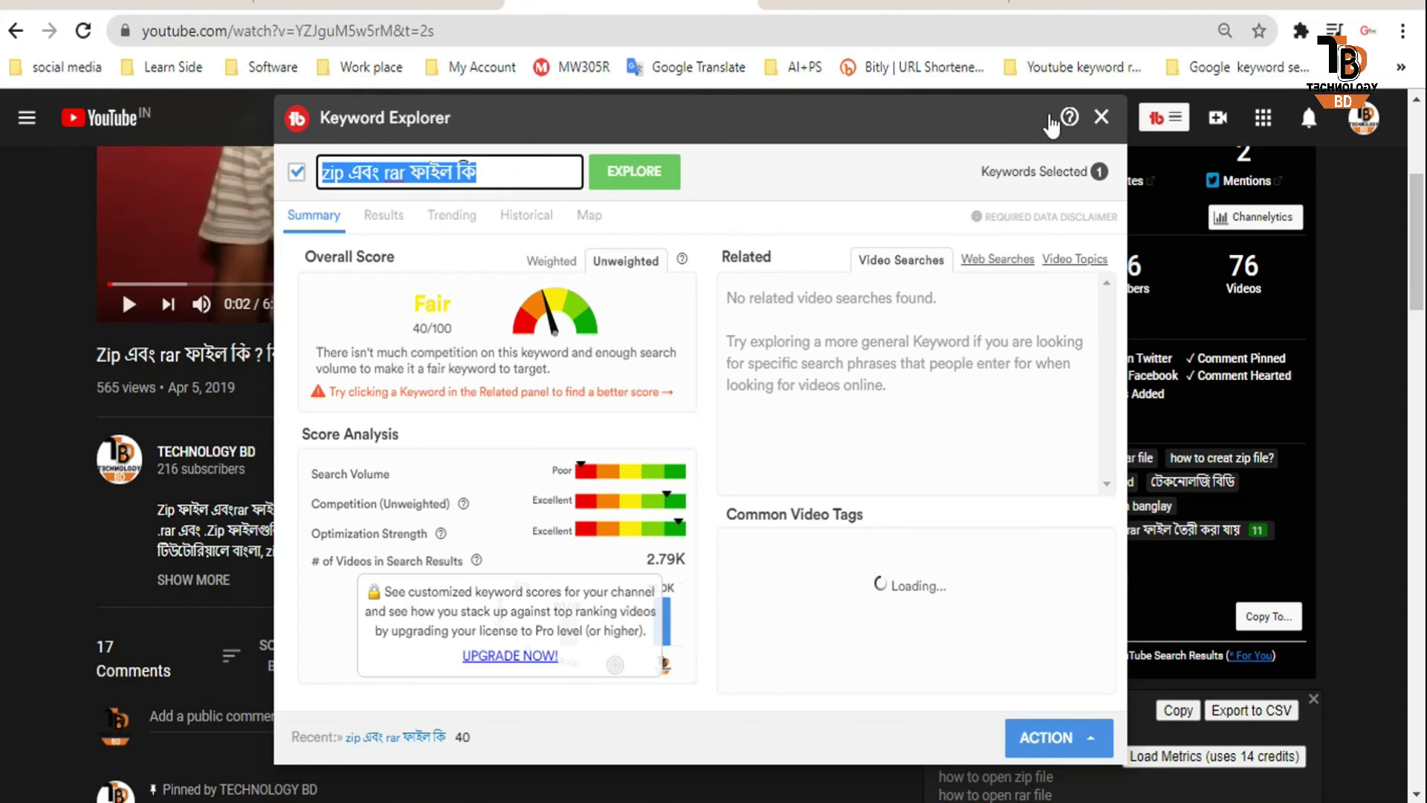
click(1100, 117)
Search YouTube for "zip এবং rar ফাইল কি" to check where the video ranks
click(648, 121)
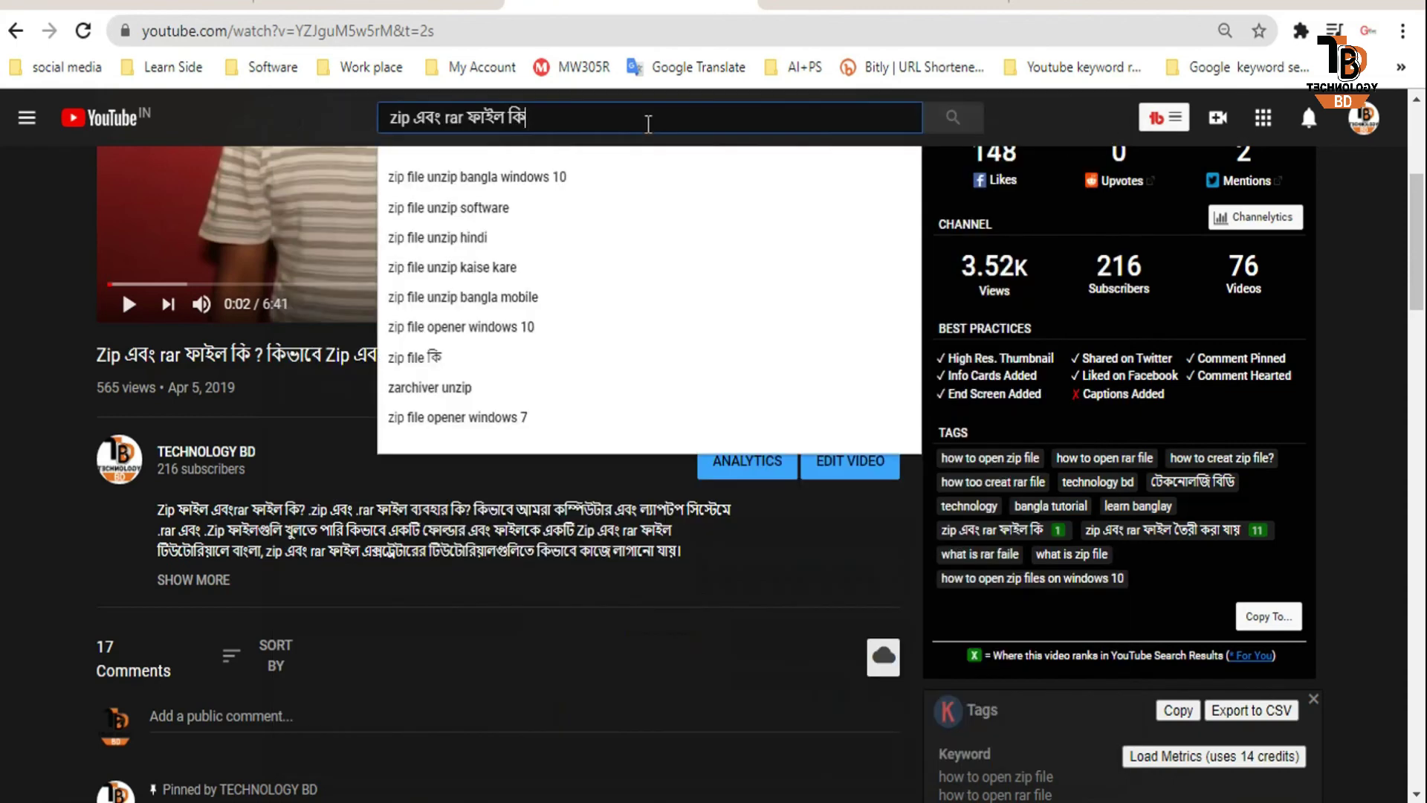
key(ctrl+a)
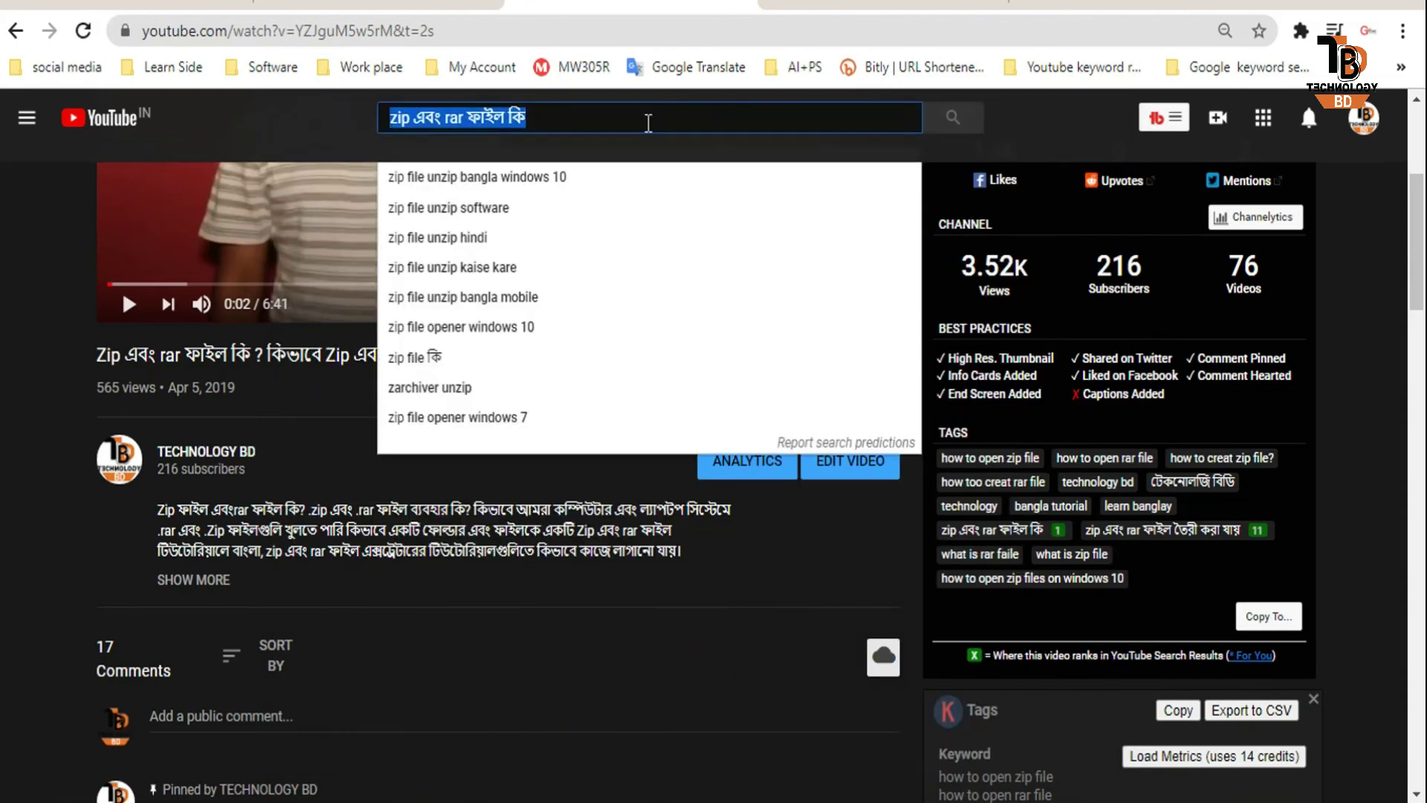
click(648, 121)
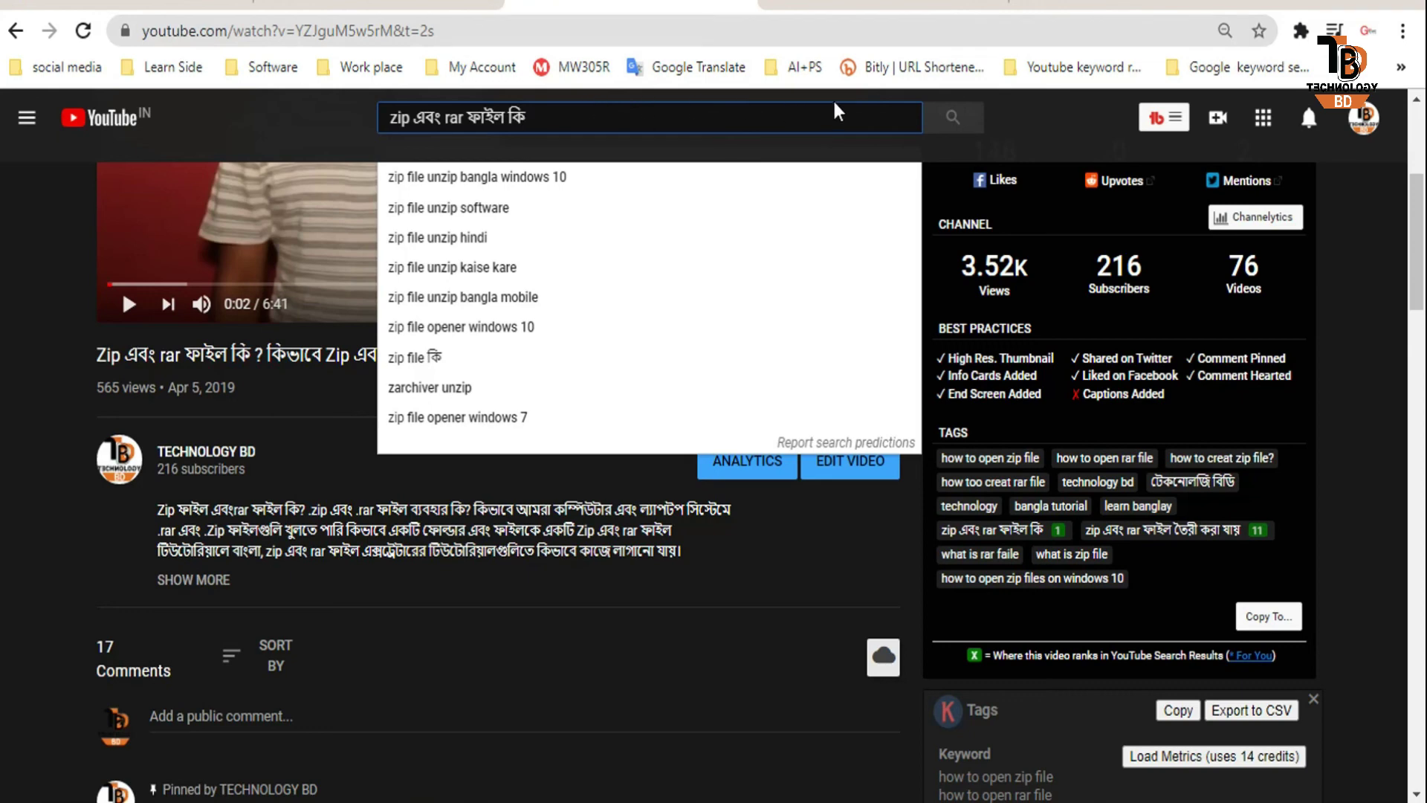
click(963, 124)
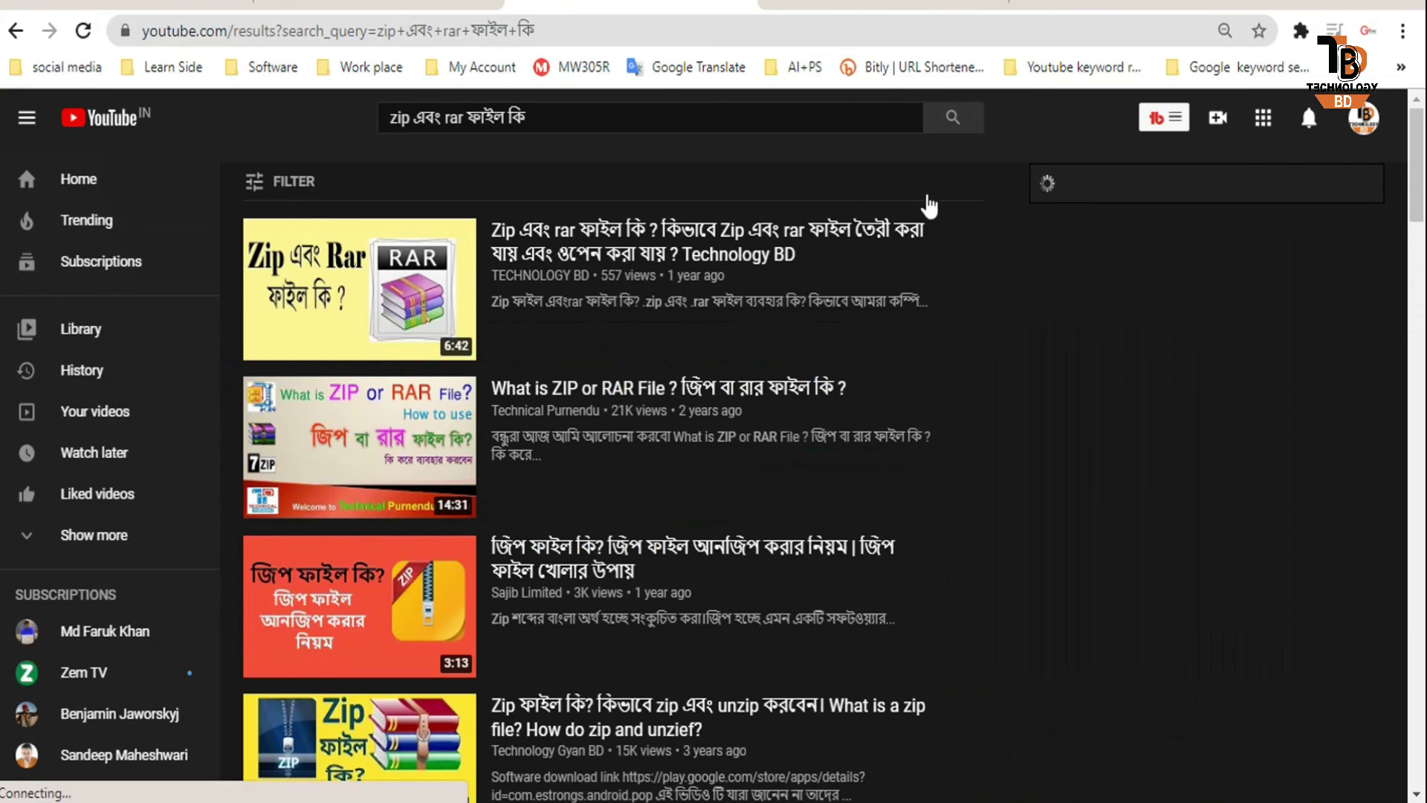